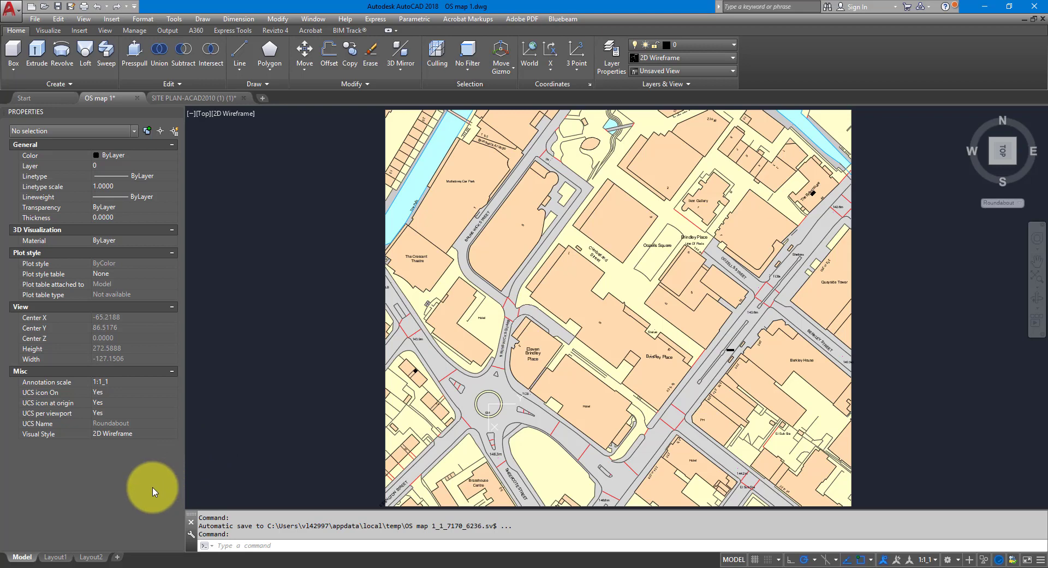
Step: Look over the two Revit coordinate tutorial videos in the browser and switch back to OS map 1.dwg in AutoCAD
{"action": "left_click", "coordinate": [125, 567]}
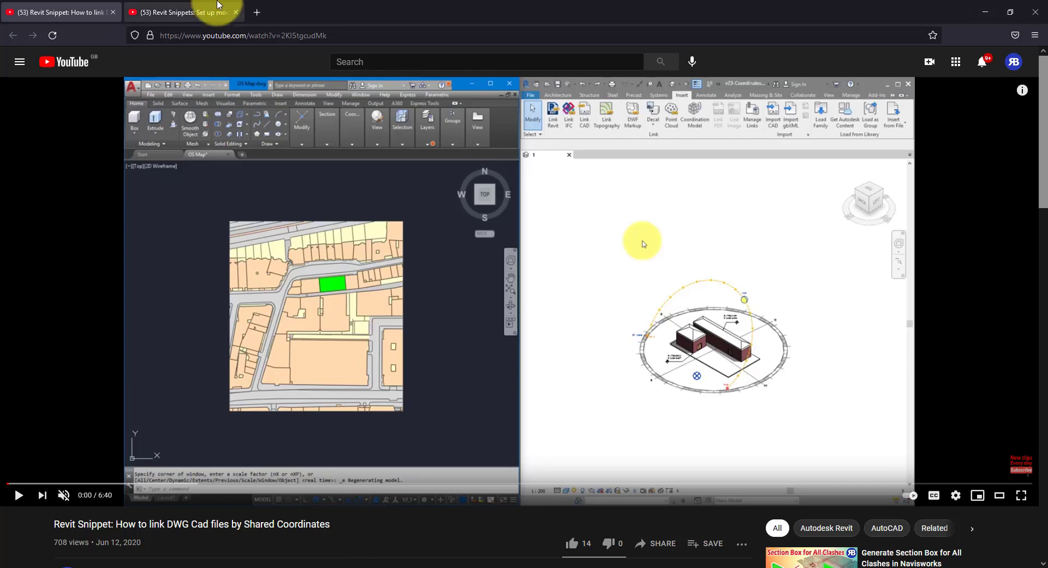
{"action": "left_click", "coordinate": [180, 11]}
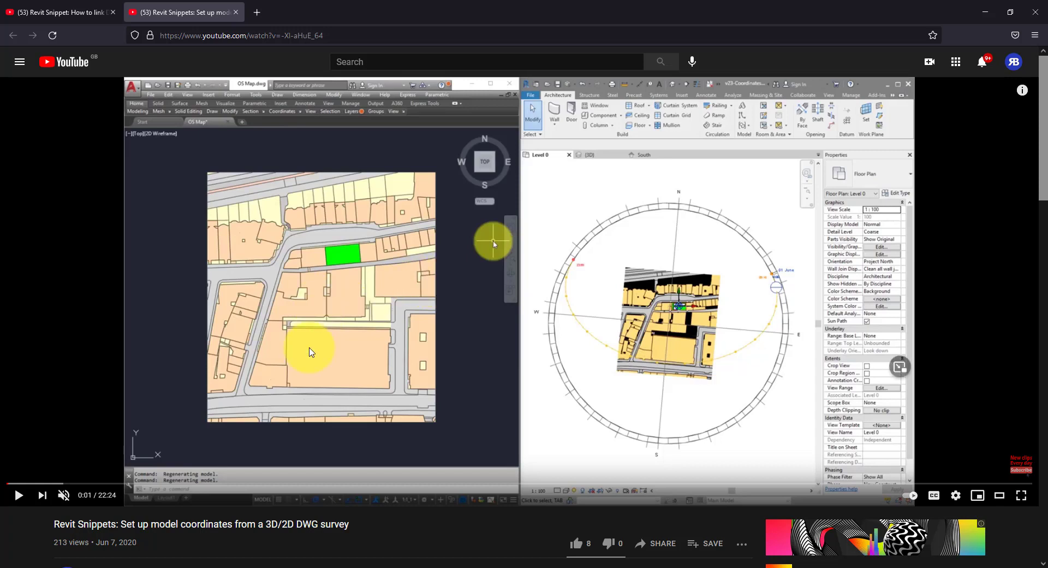
{"action": "mouse_move", "coordinate": [280, 566]}
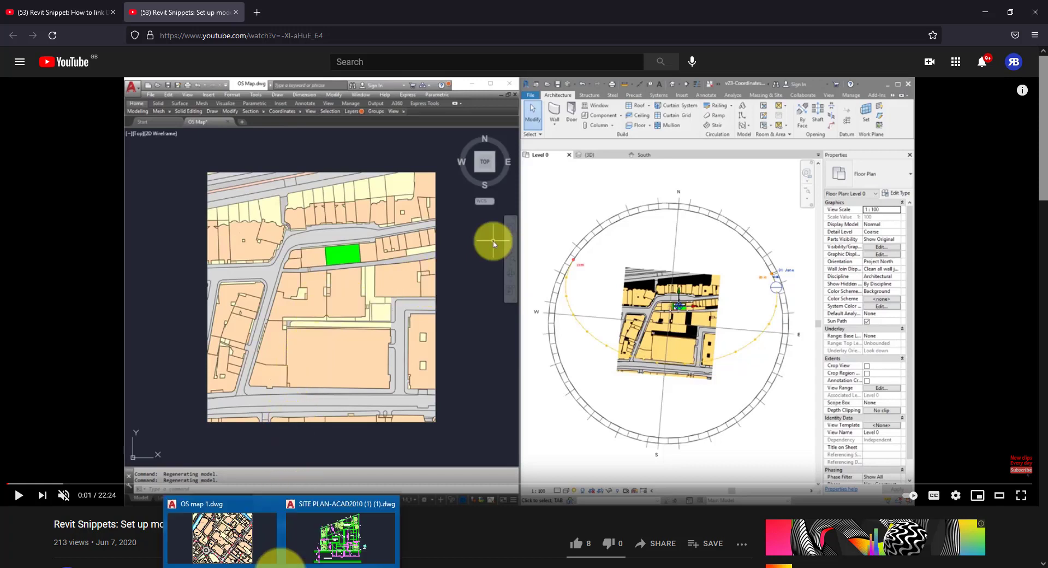
{"action": "left_click", "coordinate": [242, 530]}
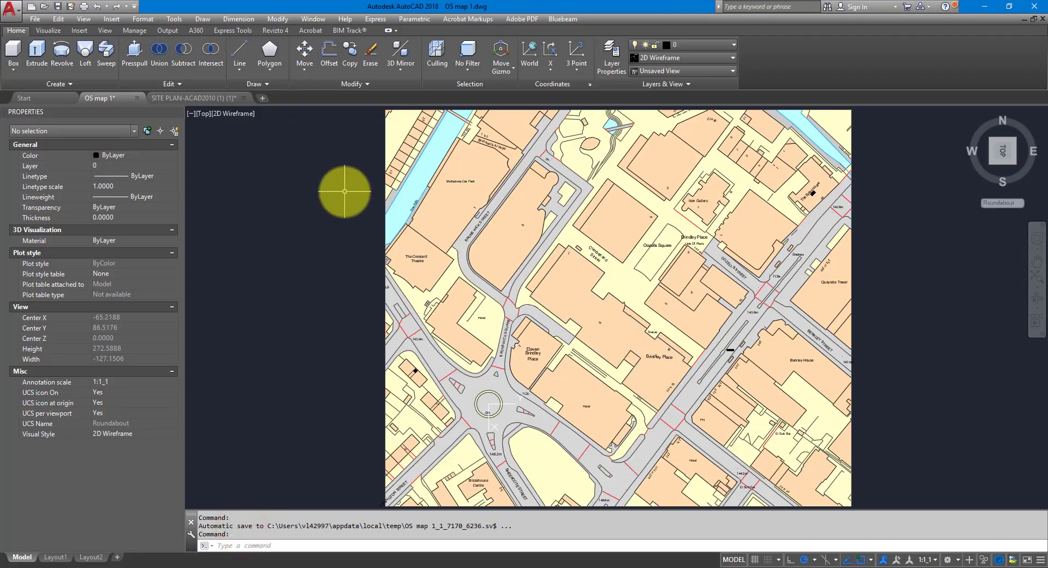
Step: View the SITE PLAN-ACAD2010 drawing for comparison and return to the OS map 1 drawing
{"action": "mouse_move", "coordinate": [116, 98]}
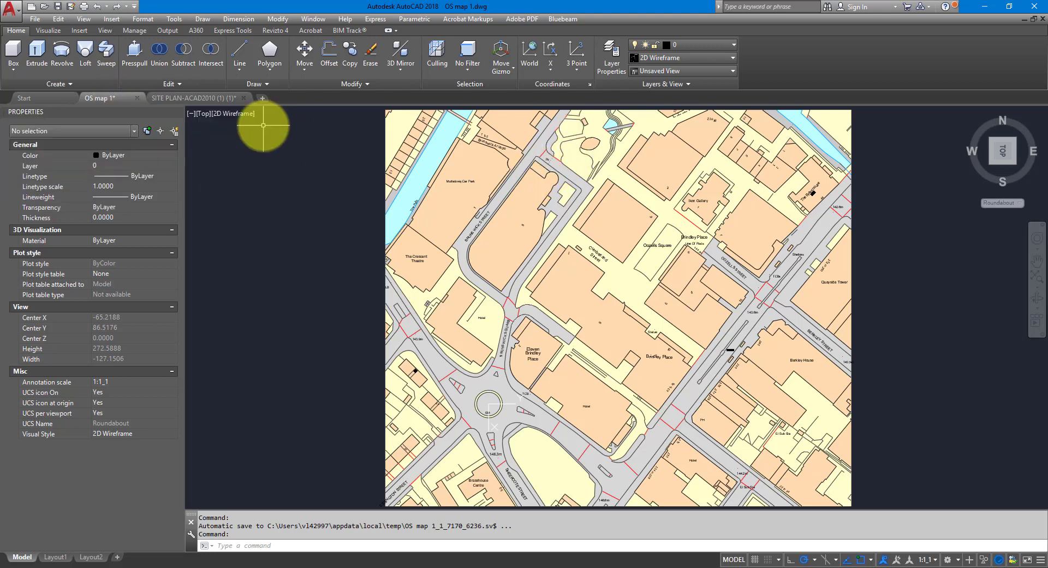
{"action": "left_click", "coordinate": [209, 99]}
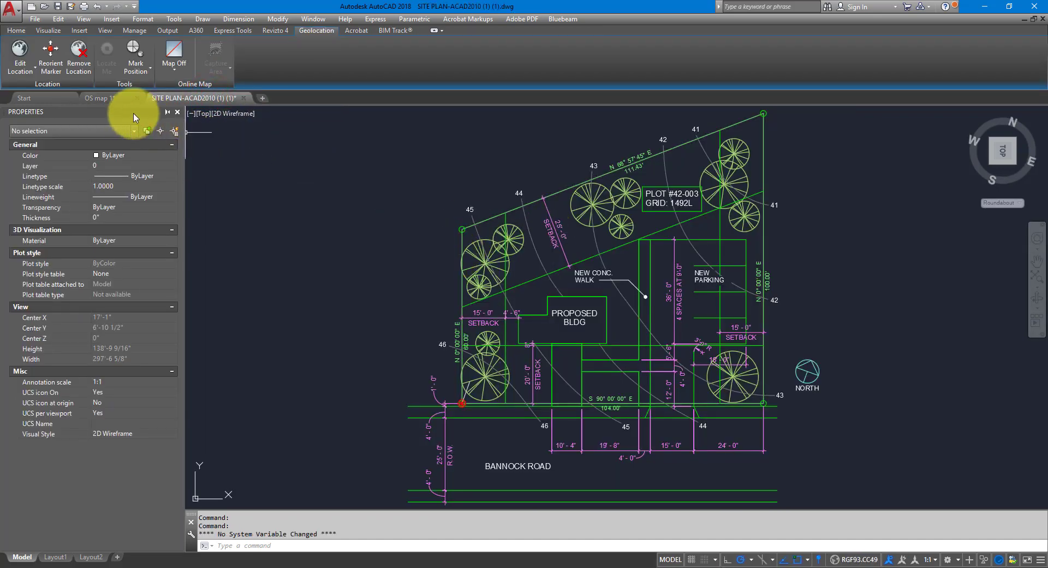
{"action": "left_click", "coordinate": [107, 99]}
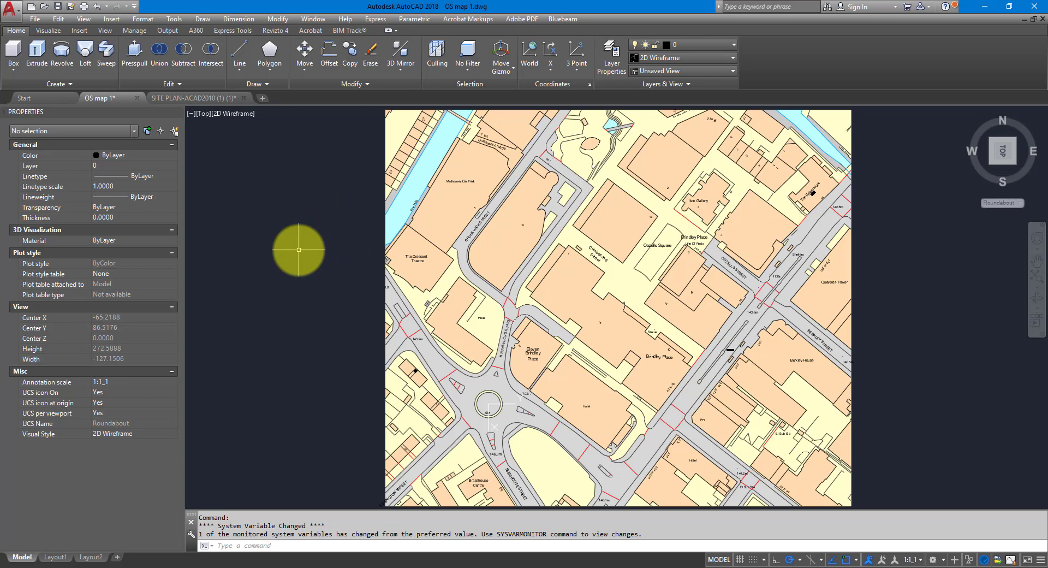
Step: Review the World, Previous and Roundabout coordinate systems in the UCS manager, keeping Roundabout as the current one
{"action": "type", "text": "UCS"}
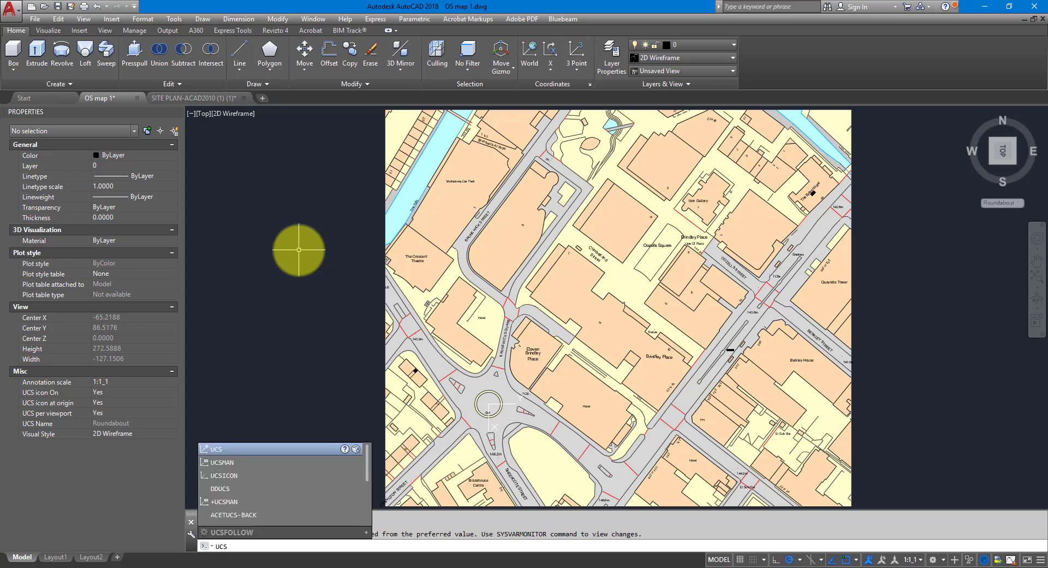
{"action": "type", "text": "man"}
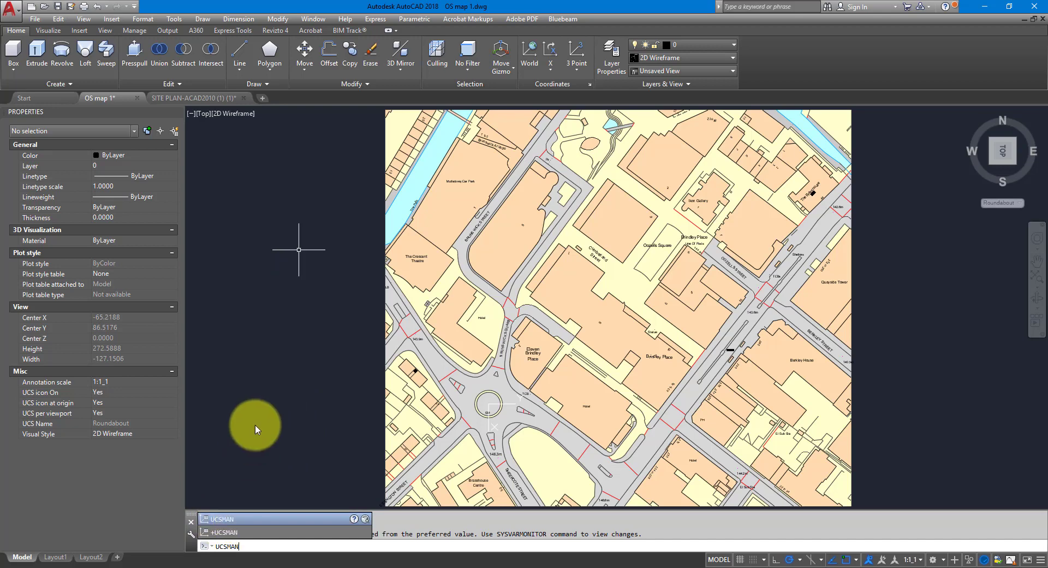
{"action": "key", "text": "Return"}
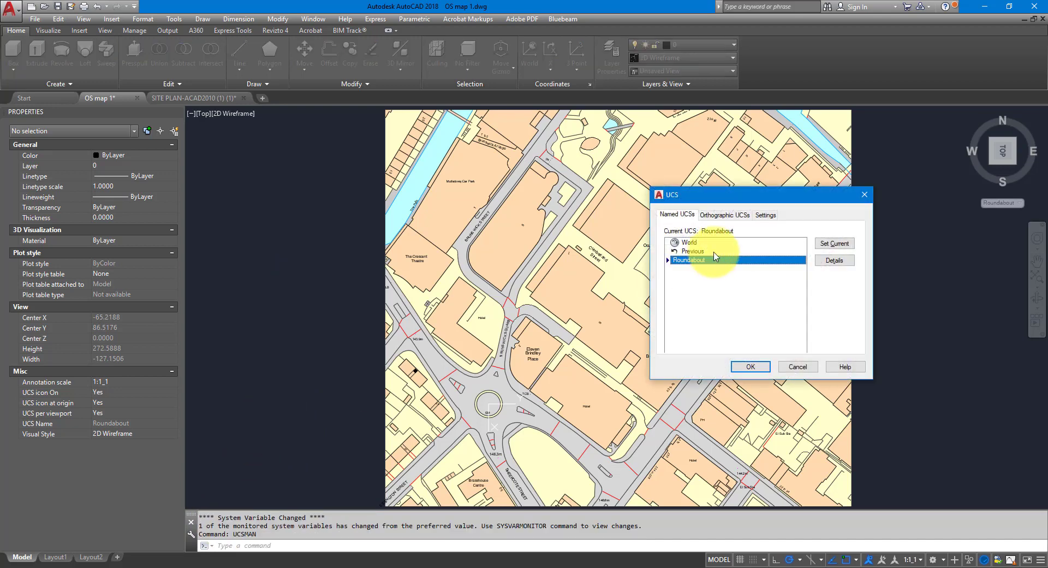
{"action": "left_click_drag", "start_coordinate": [768, 198], "coordinate": [440, 206]}
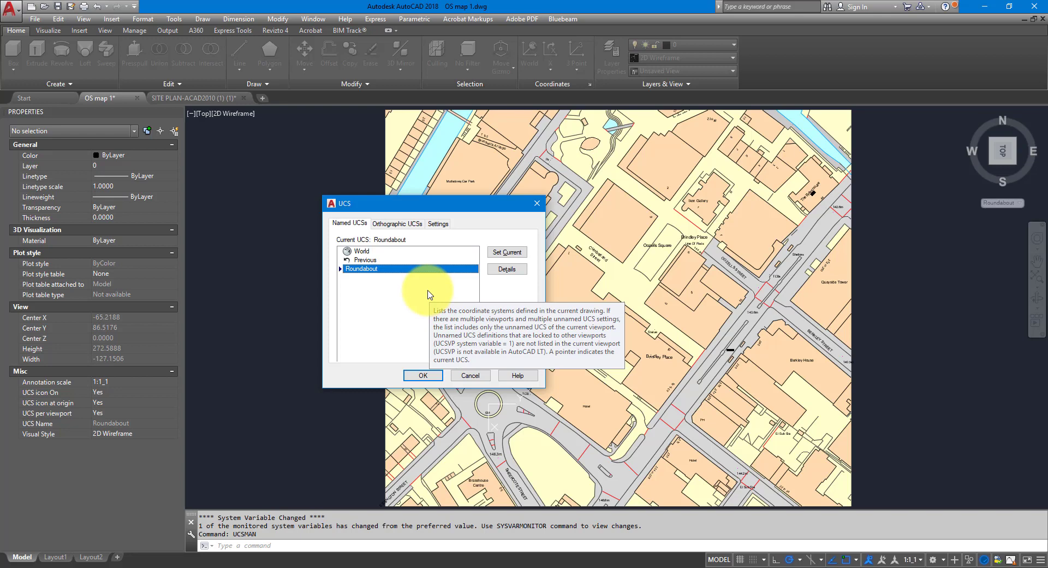
{"action": "left_click", "coordinate": [360, 251]}
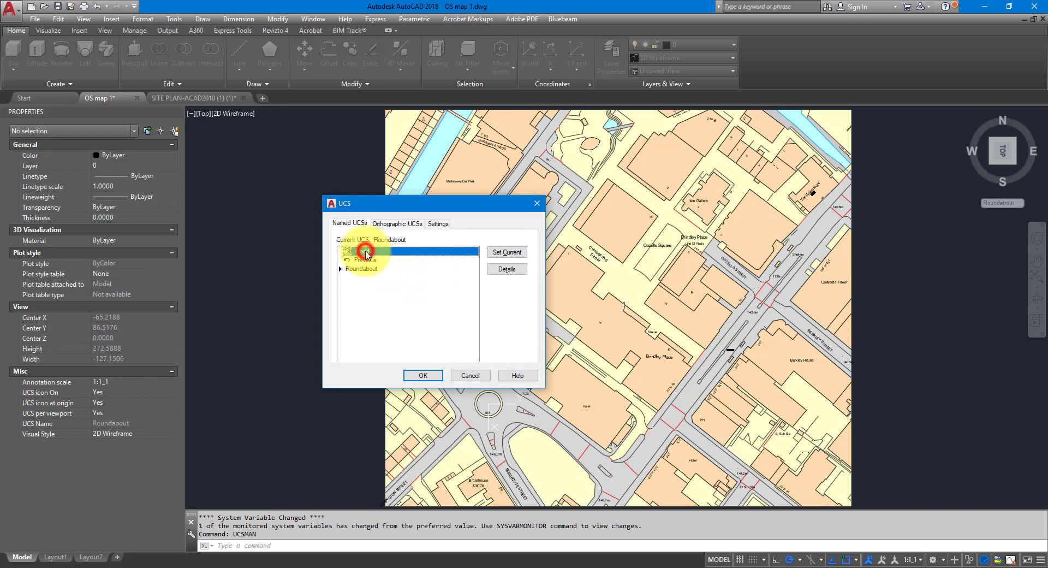
{"action": "left_click", "coordinate": [382, 268]}
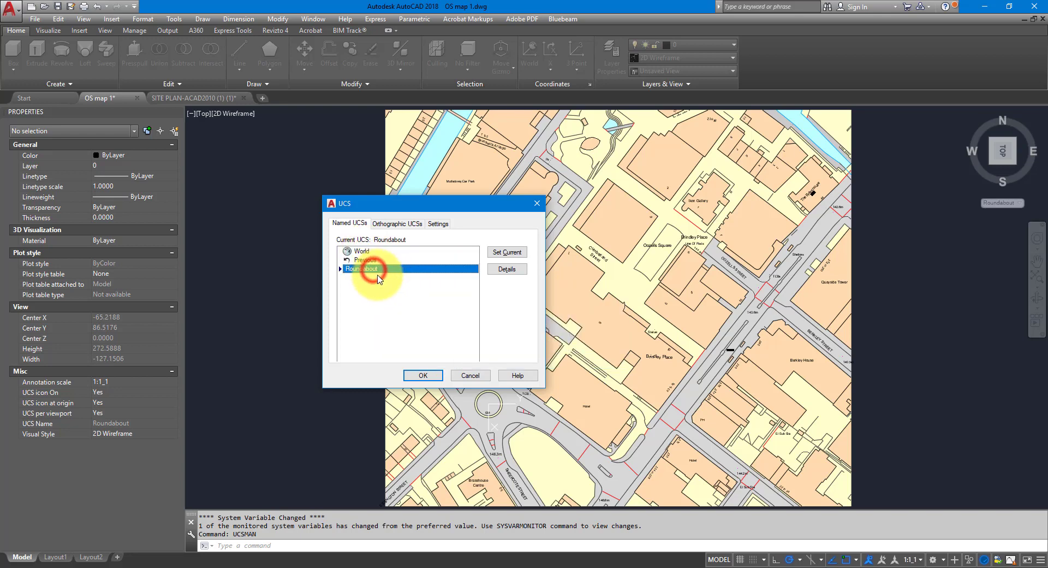
{"action": "left_click", "coordinate": [381, 260]}
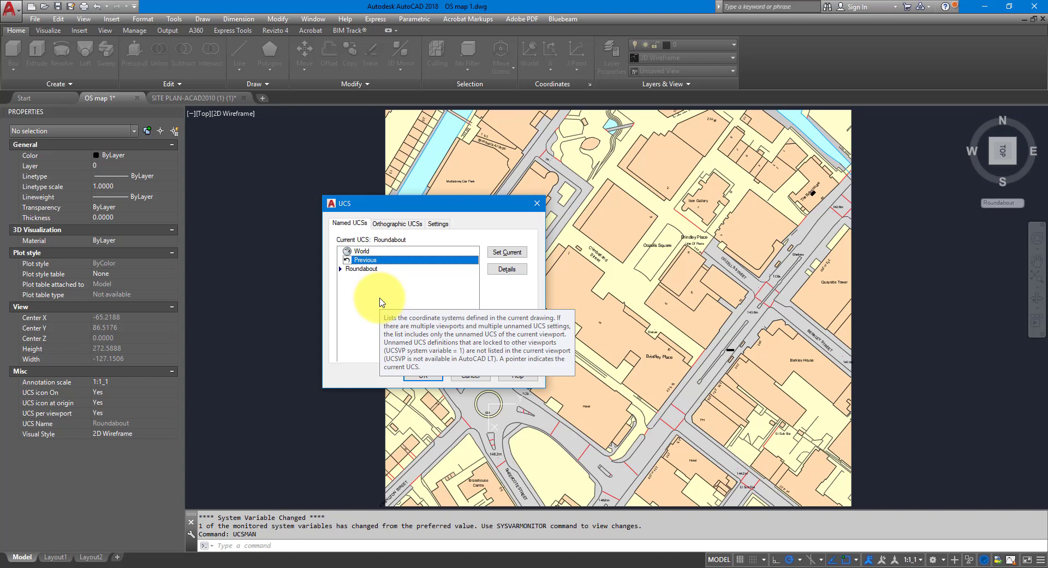
{"action": "left_click", "coordinate": [368, 252]}
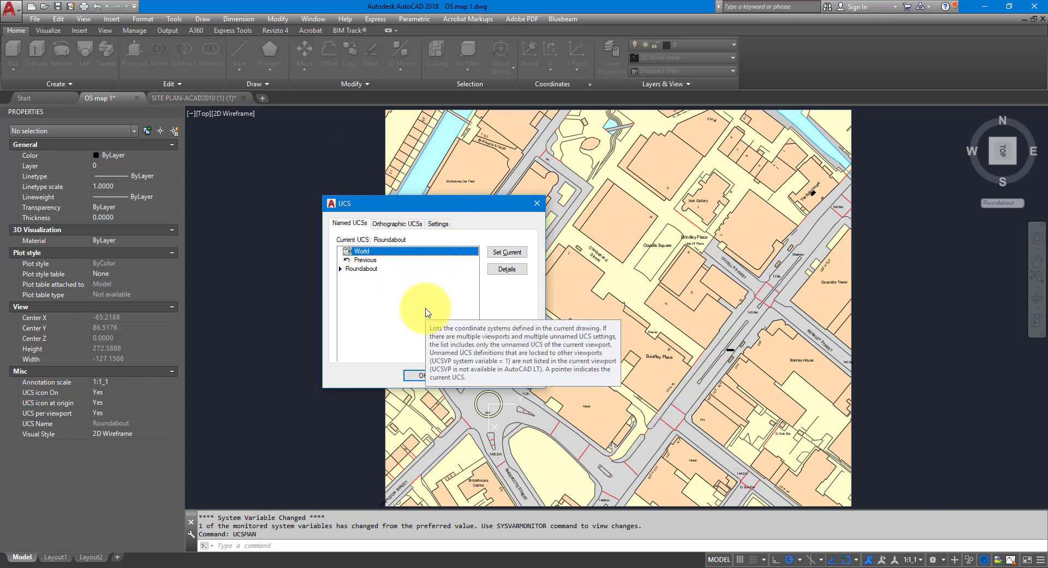
{"action": "left_click", "coordinate": [373, 269]}
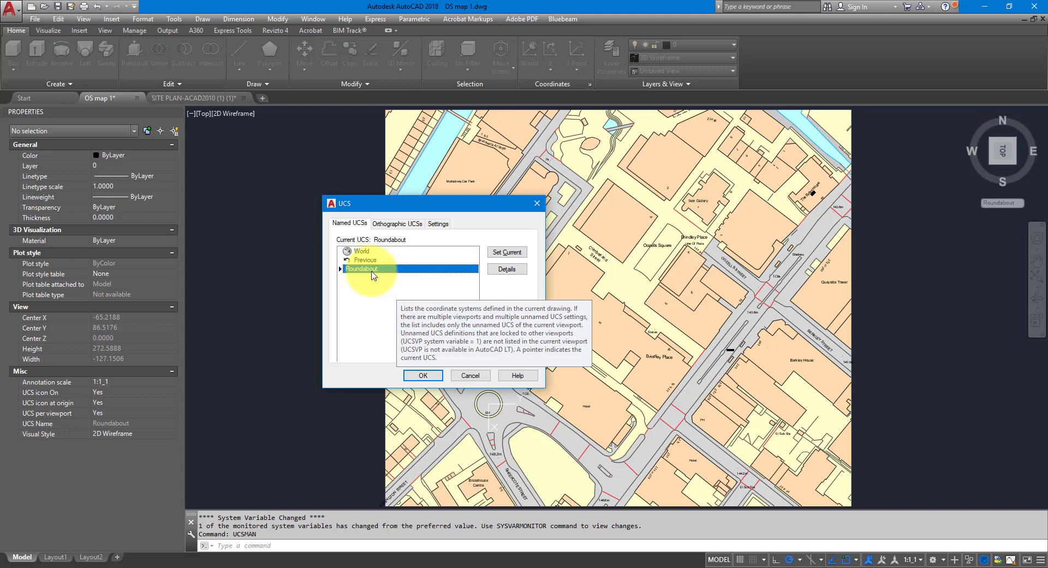
{"action": "left_click", "coordinate": [423, 375]}
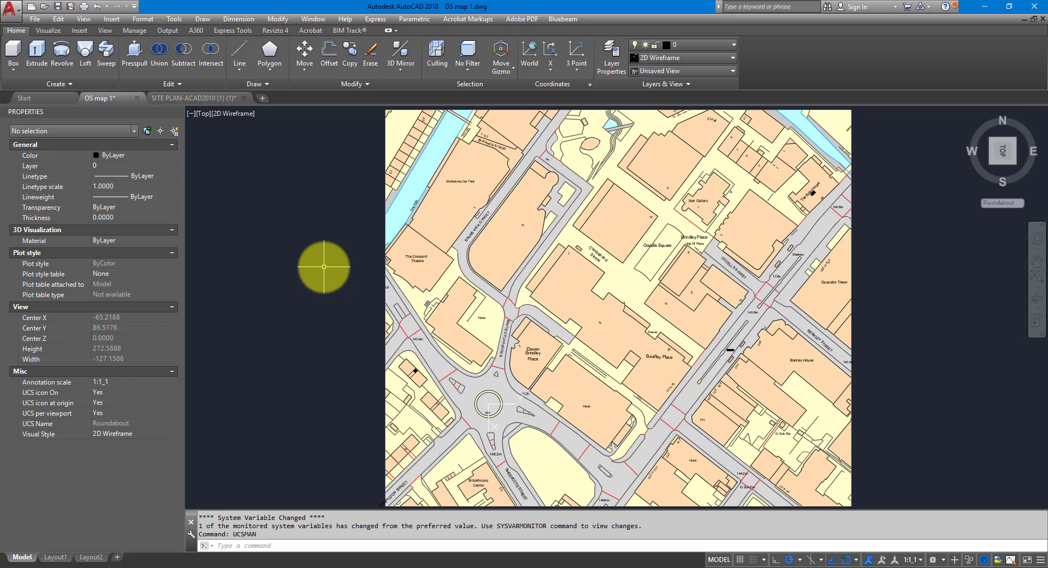
Step: Start a test line at 0,0 to check the Roundabout UCS origin at the roundabout's centre, and cancel it
{"action": "scroll", "coordinate": [480, 402], "scroll_direction": "up", "scroll_amount": 4}
{"action": "mouse_move", "coordinate": [480, 402]}
{"action": "middle_mouse_down"}
{"action": "mouse_move", "coordinate": [529, 366]}
{"action": "mouse_move", "coordinate": [525, 345]}
{"action": "middle_mouse_up"}
{"action": "scroll", "coordinate": [500, 369], "scroll_direction": "up", "scroll_amount": 6}
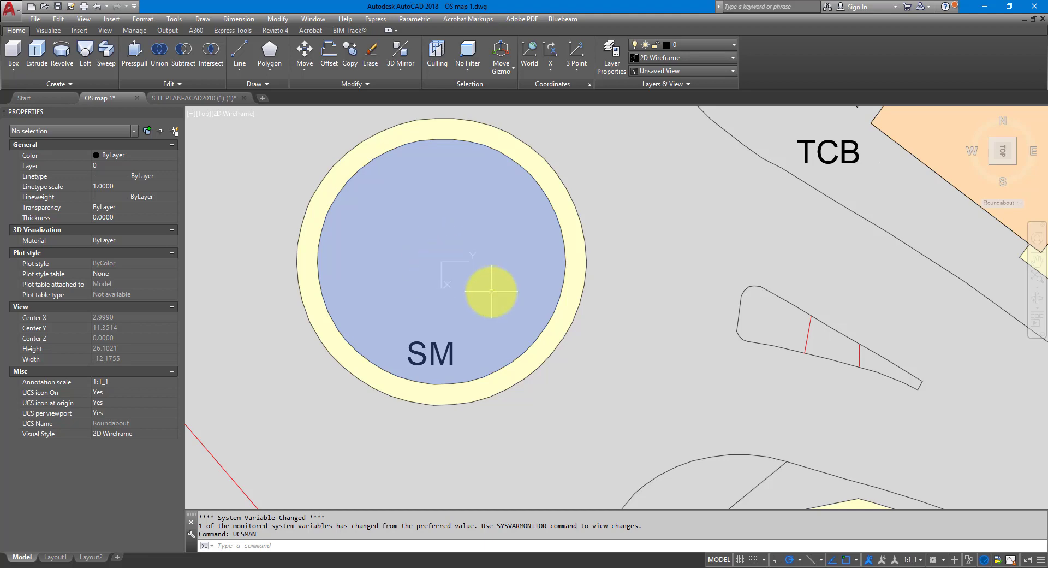
{"action": "scroll", "coordinate": [491, 291], "scroll_direction": "down", "scroll_amount": 6}
{"action": "scroll", "coordinate": [491, 291], "scroll_direction": "down", "scroll_amount": 5}
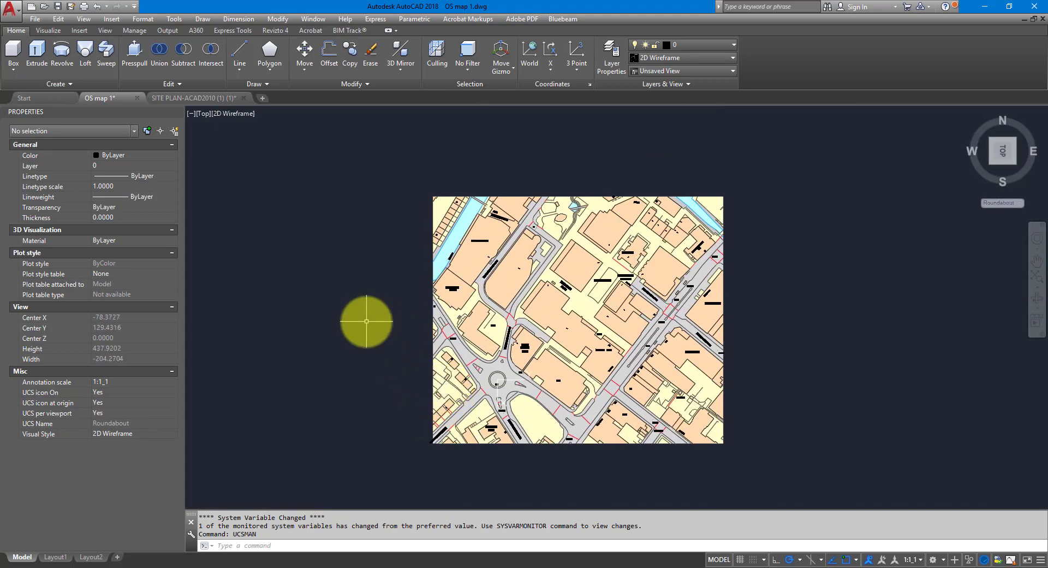
{"action": "type", "text": "LINE Specify first point:"}
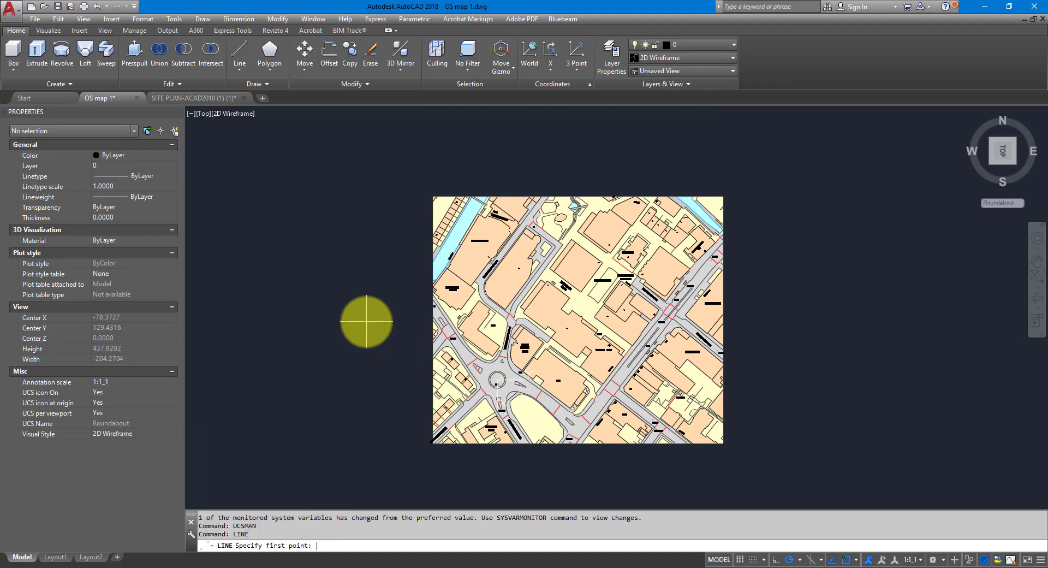
{"action": "type", "text": "0,0"}
{"action": "key", "text": "Return"}
{"action": "scroll", "coordinate": [386, 412], "scroll_direction": "up", "scroll_amount": 5}
{"action": "scroll", "coordinate": [561, 311], "scroll_direction": "up", "scroll_amount": 2}
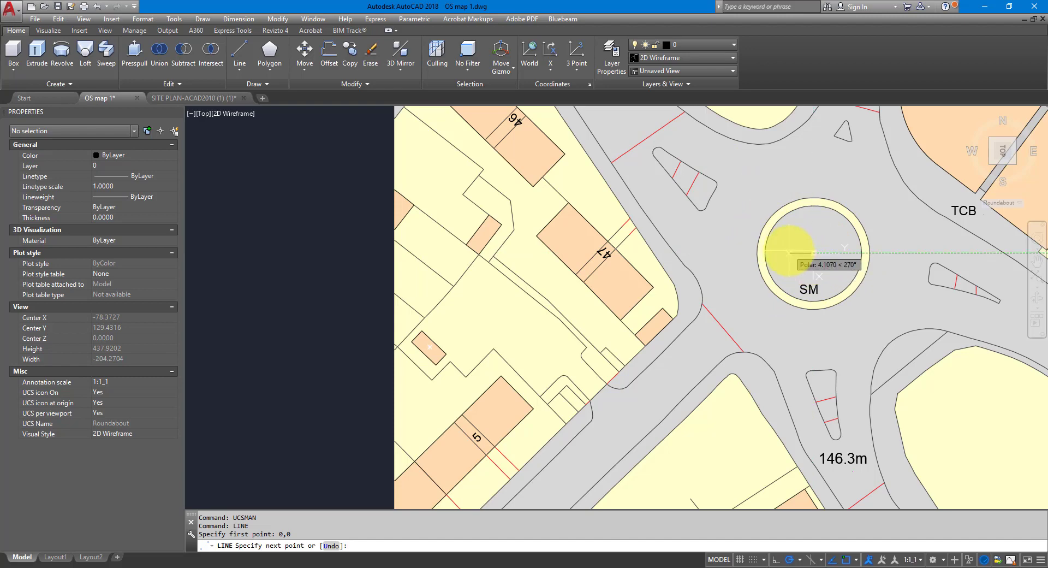
{"action": "scroll", "coordinate": [789, 252], "scroll_direction": "down", "scroll_amount": 3}
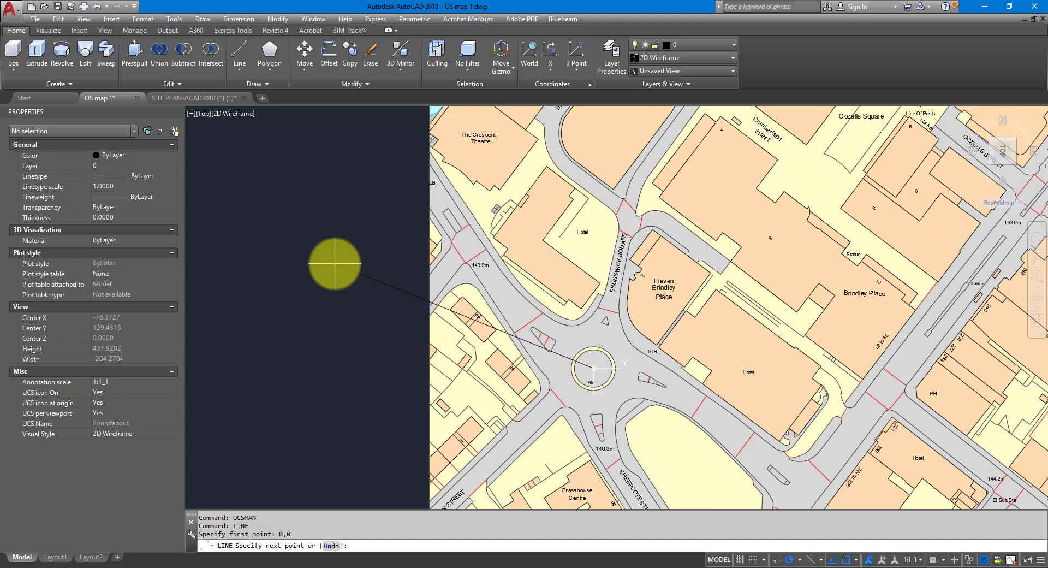
{"action": "middle_click", "coordinate": [339, 264]}
{"action": "middle_click", "coordinate": [339, 263]}
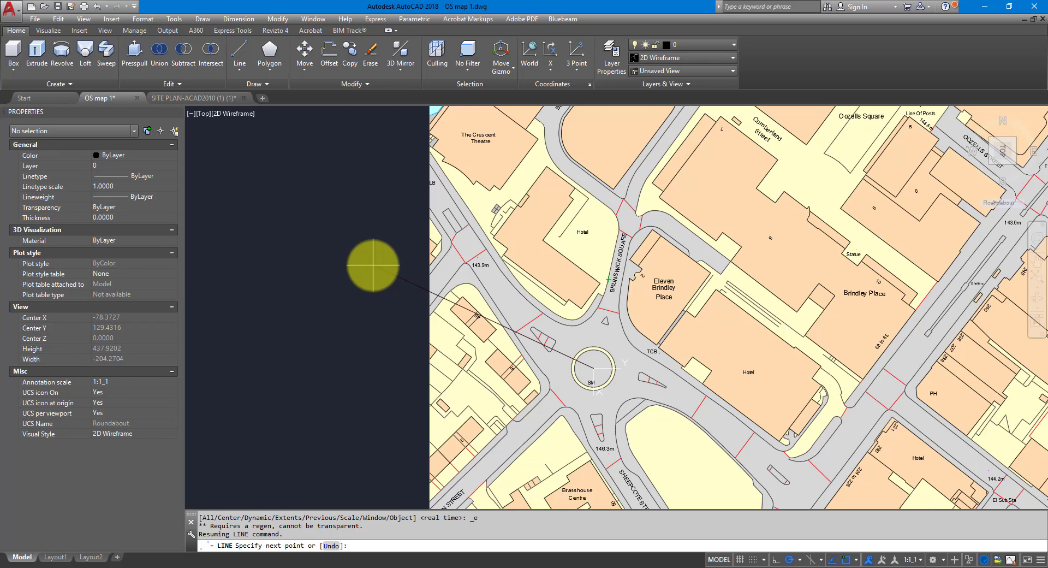
{"action": "key", "text": "Escape"}
Step: Set World as the current UCS in the UCS manager
{"action": "type", "text": "UCSMAN"}
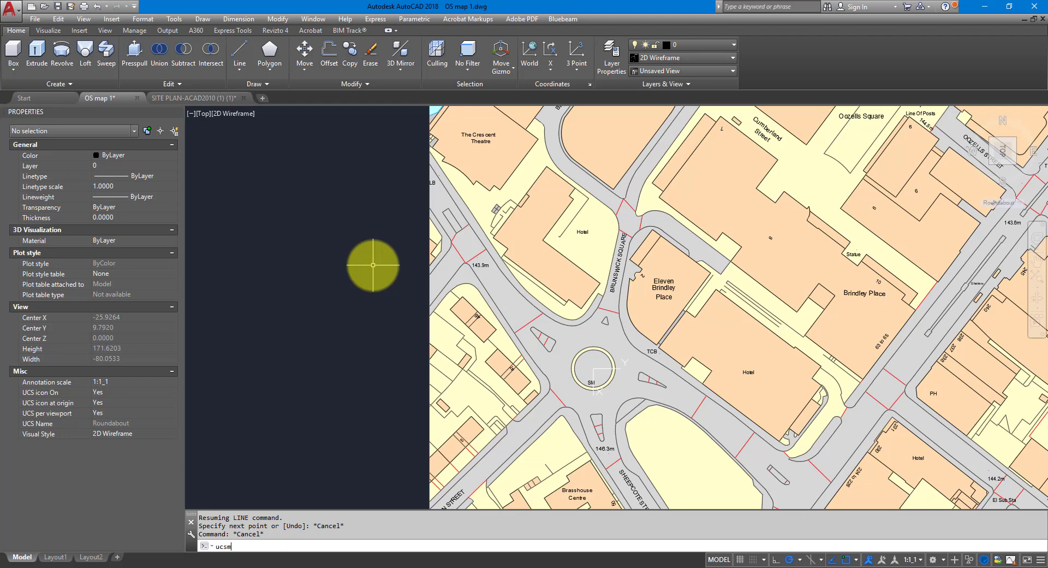
{"action": "key", "text": "Return"}
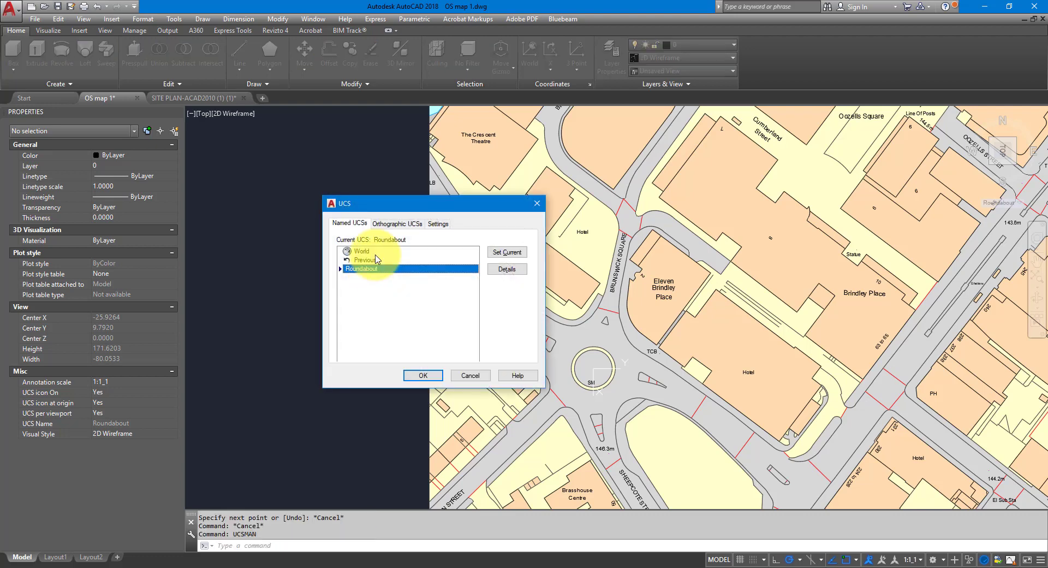
{"action": "left_click_drag", "start_coordinate": [409, 207], "coordinate": [338, 213]}
{"action": "left_click", "coordinate": [289, 257]}
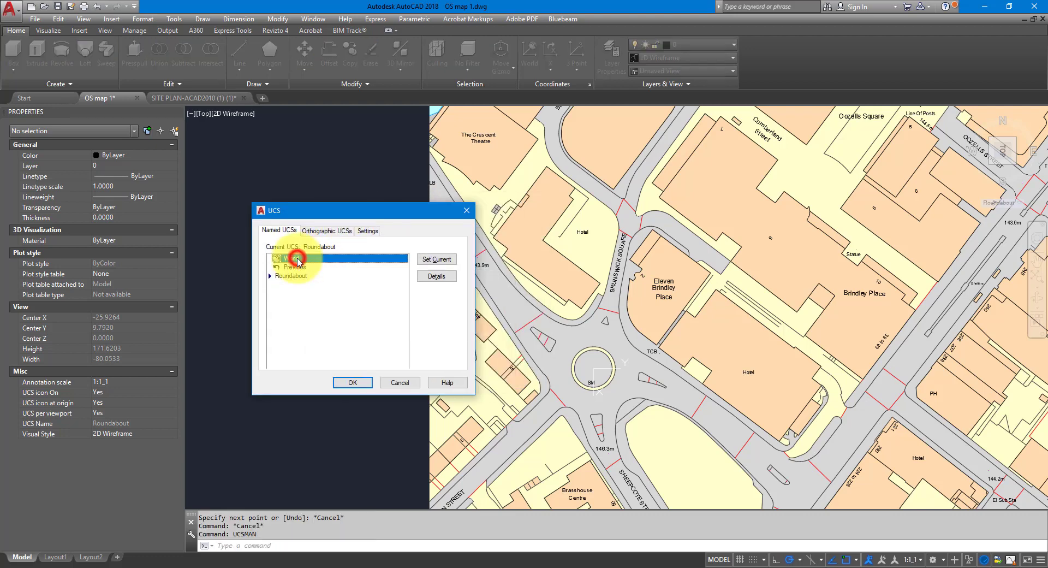
{"action": "left_click", "coordinate": [439, 261]}
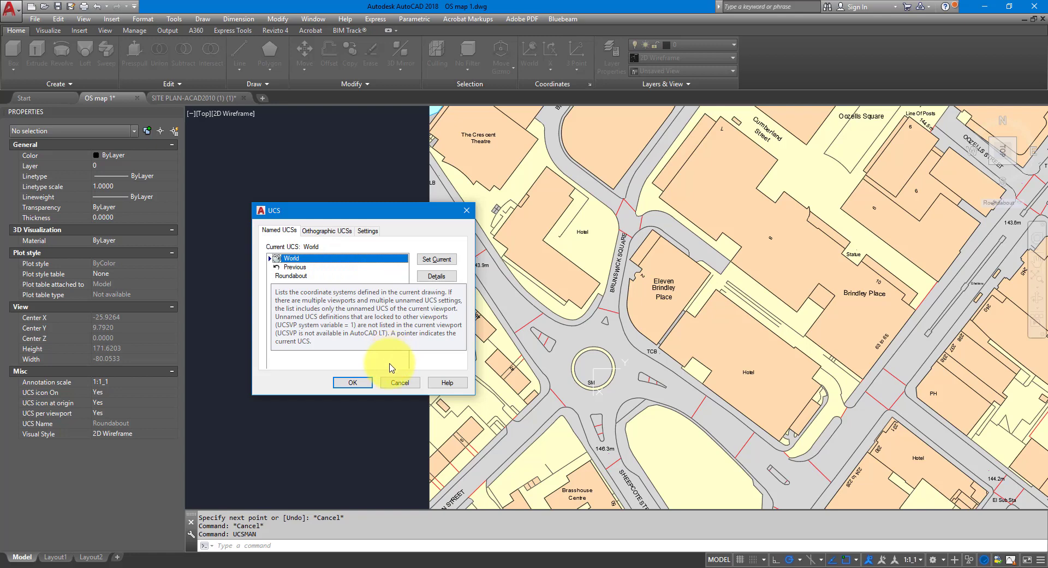
{"action": "left_click", "coordinate": [352, 383]}
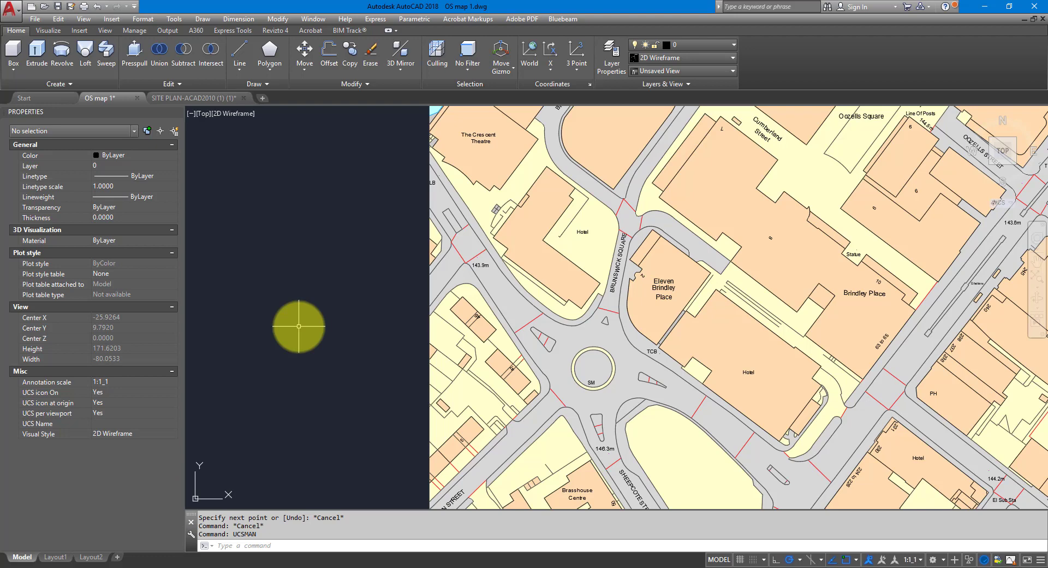
Step: Draw a line from the World origin 0,0 to a point just above the map's upper-left corner
{"action": "type", "text": "line"}
{"action": "key", "text": "Return"}
{"action": "type", "text": "0,0"}
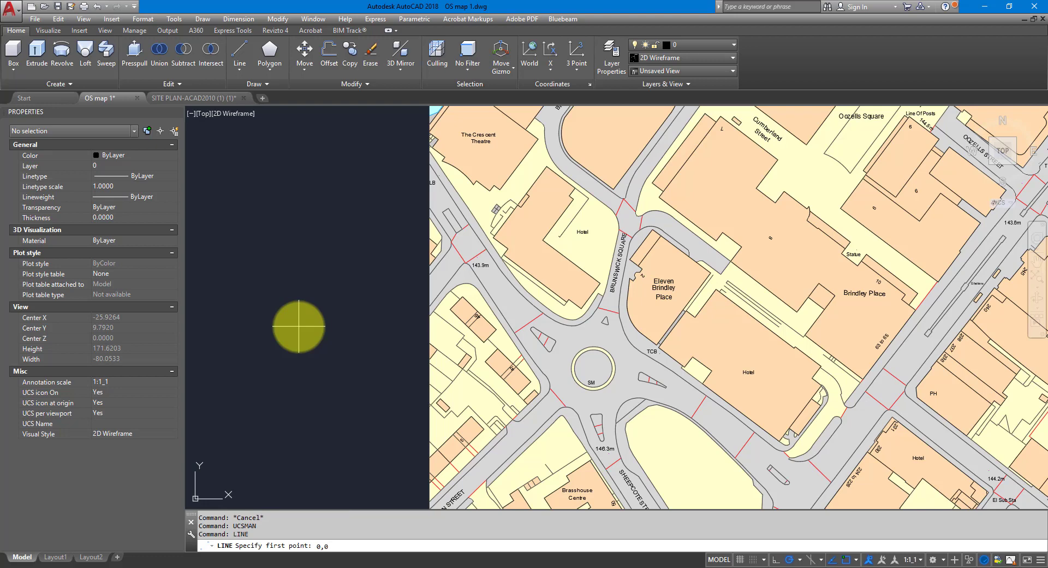
{"action": "type", "text": ",0"}
{"action": "key", "text": "BackSpace"}
{"action": "key", "text": "BackSpace"}
{"action": "key", "text": "Return"}
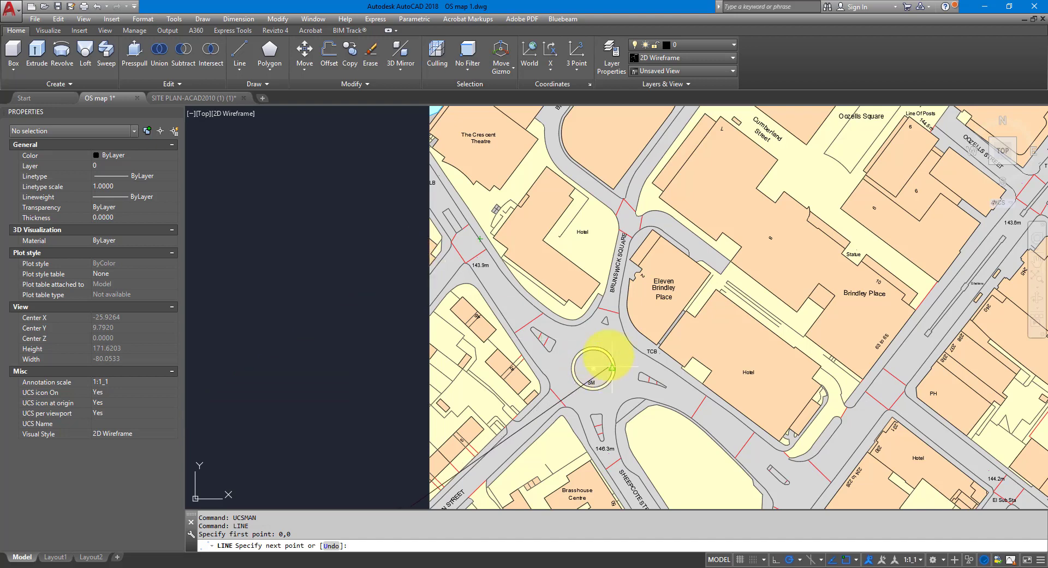
{"action": "scroll", "coordinate": [380, 256], "scroll_direction": "down", "scroll_amount": 6}
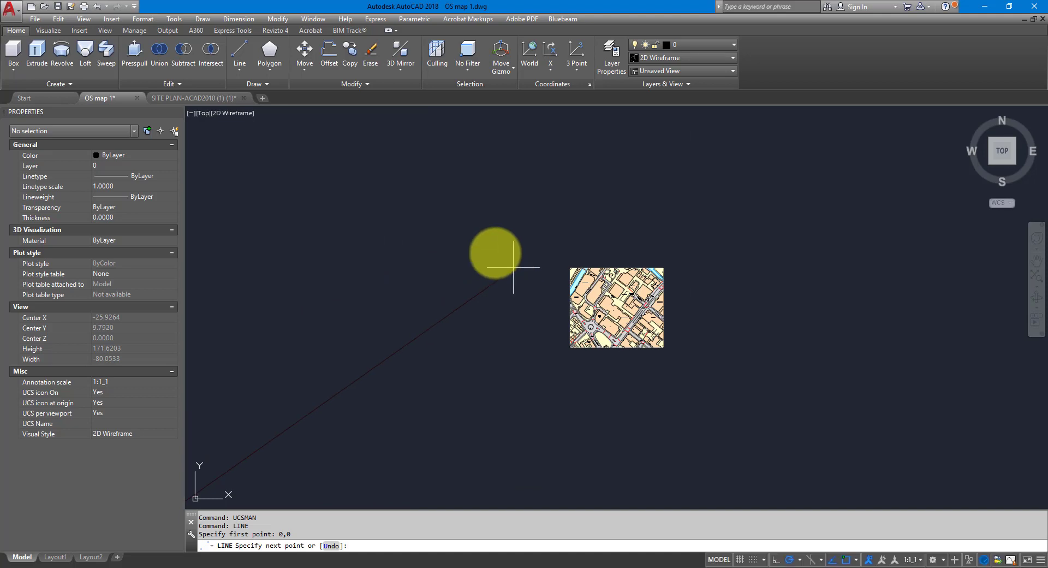
{"action": "scroll", "coordinate": [457, 247], "scroll_direction": "down", "scroll_amount": 2}
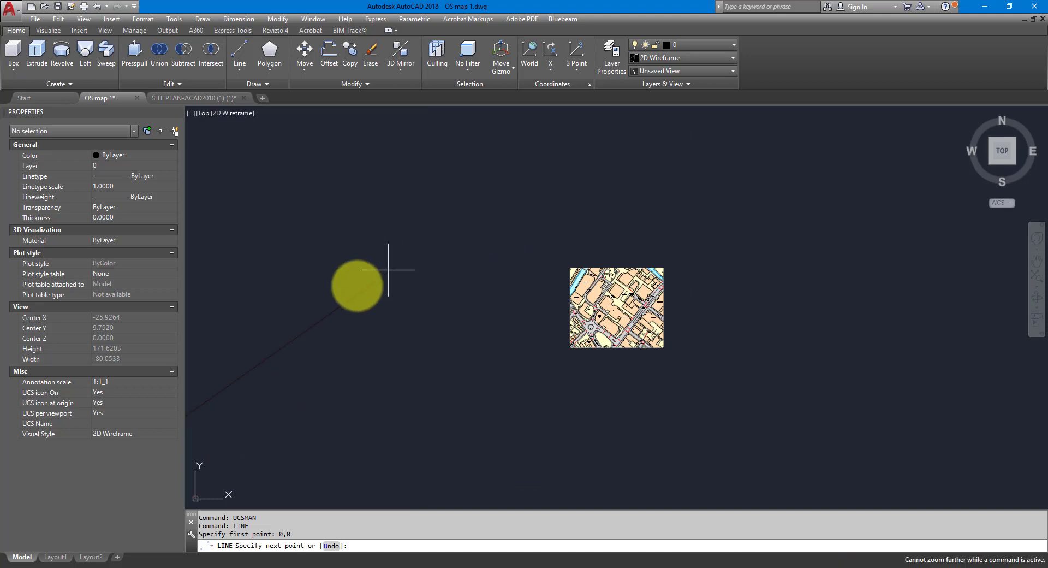
{"action": "scroll", "coordinate": [284, 344], "scroll_direction": "down", "scroll_amount": 2}
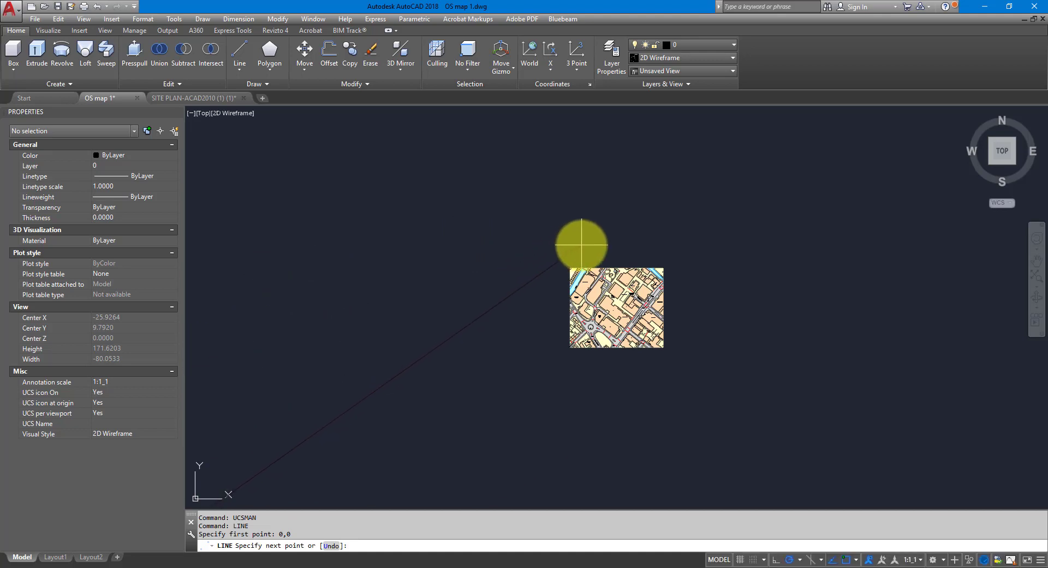
{"action": "left_click", "coordinate": [581, 245]}
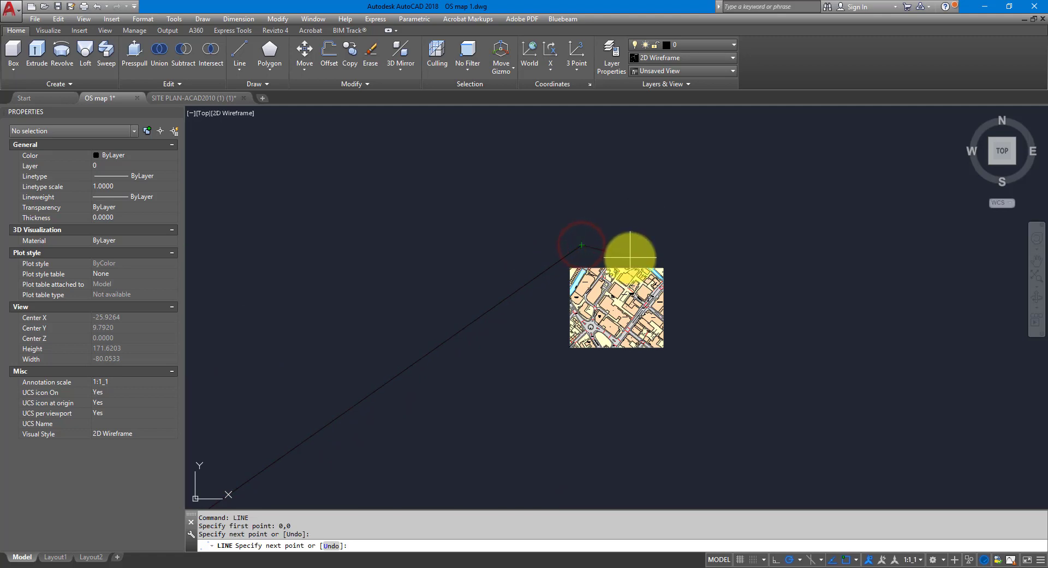
{"action": "key", "text": "Escape"}
{"action": "key", "text": "Escape"}
{"action": "key", "text": "Escape"}
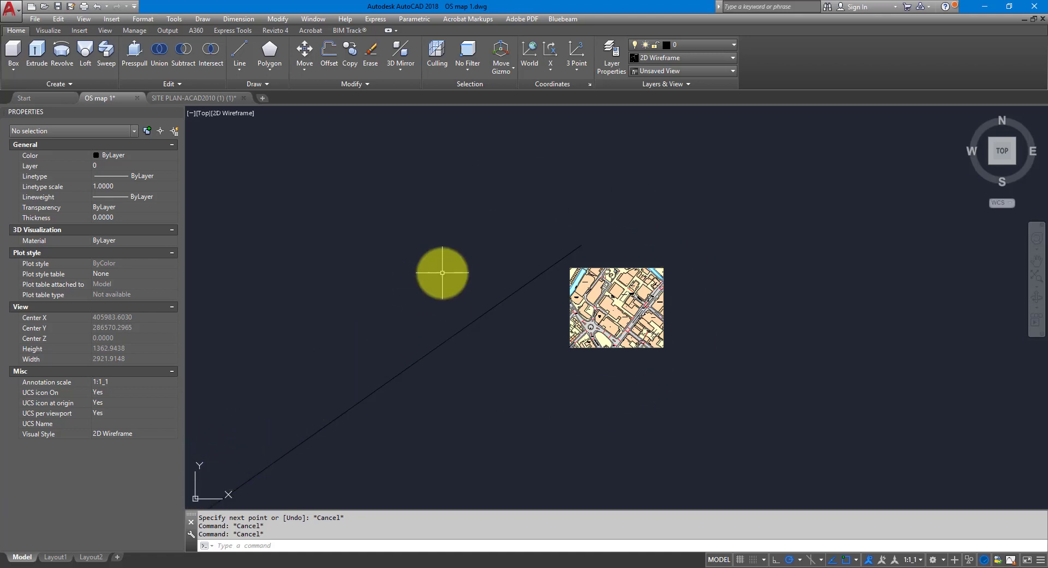
Step: Regenerate the drawing and inspect the full extent and geometry of the line from the World origin to the map
{"action": "type", "text": "REGEN"}
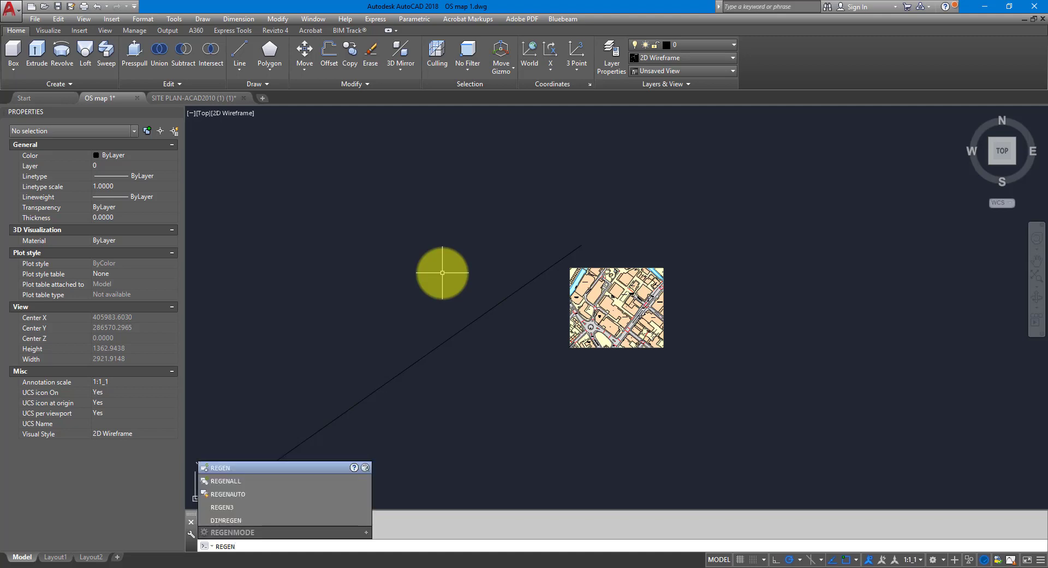
{"action": "key", "text": "Return"}
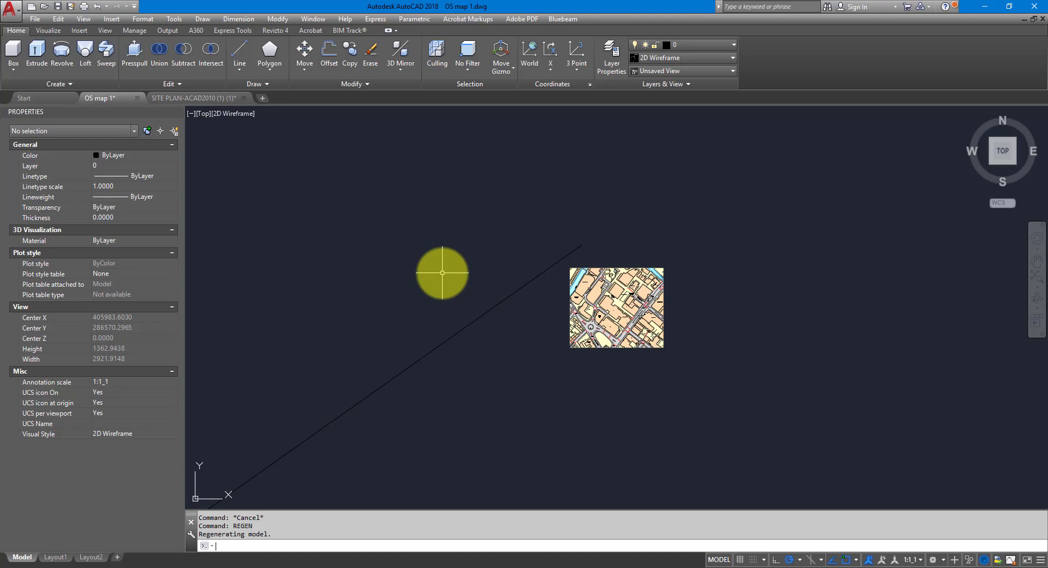
{"action": "middle_click", "coordinate": [475, 234]}
{"action": "middle_click", "coordinate": [475, 234]}
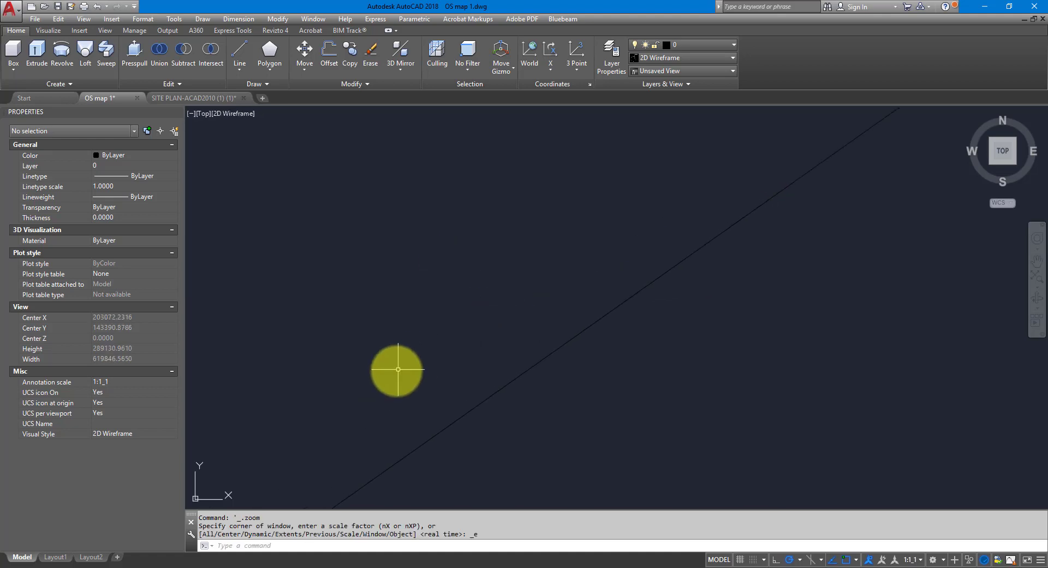
{"action": "scroll", "coordinate": [396, 370], "scroll_direction": "down", "scroll_amount": 2}
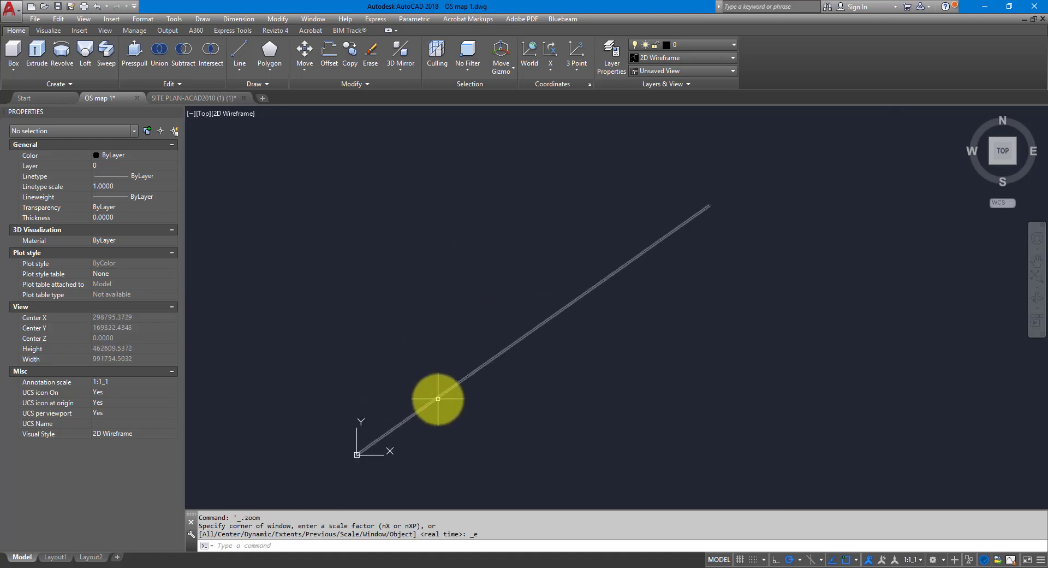
{"action": "left_click", "coordinate": [440, 397]}
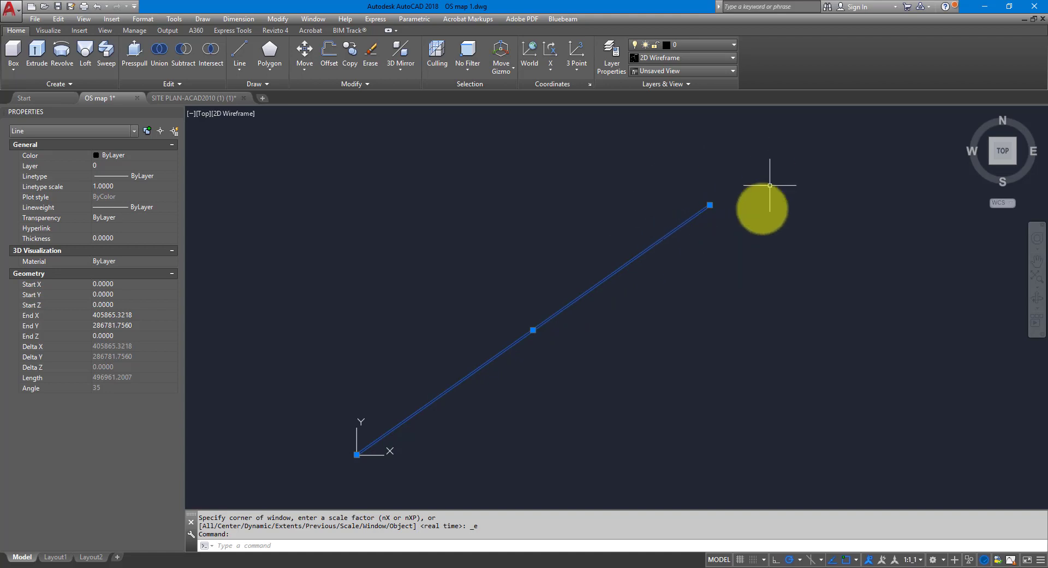
{"action": "key", "text": "Escape"}
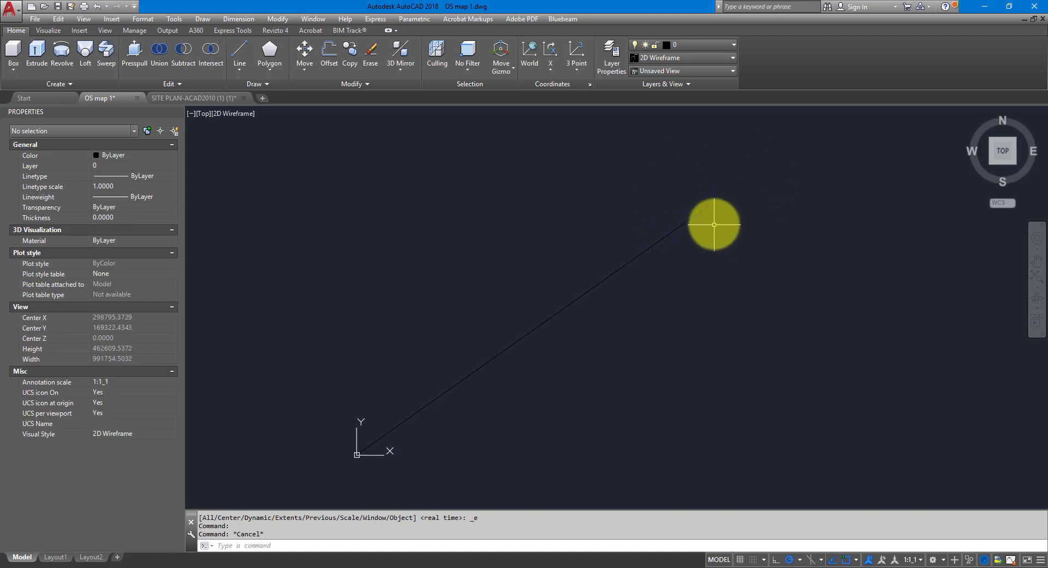
Step: Erase the line running from the World origin and fit the OS map in view
{"action": "left_click", "coordinate": [692, 175]}
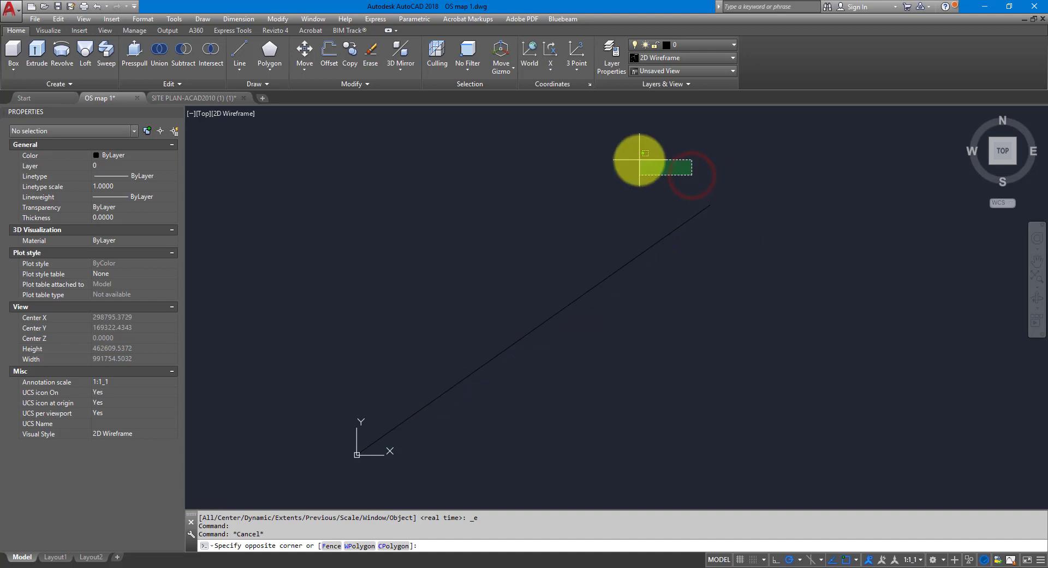
{"action": "left_click", "coordinate": [639, 159]}
{"action": "left_click", "coordinate": [682, 225]}
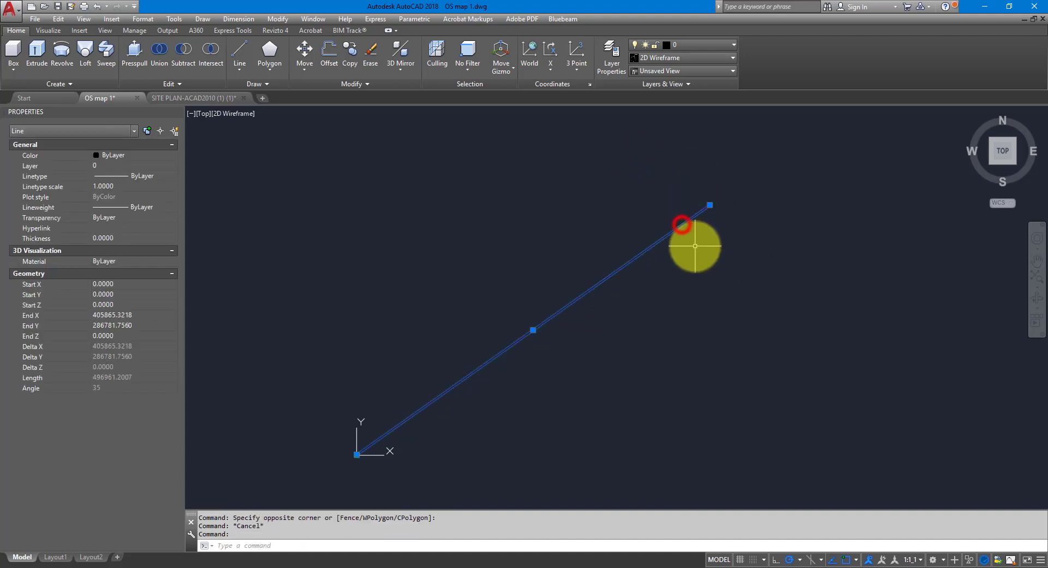
{"action": "key", "text": "Delete"}
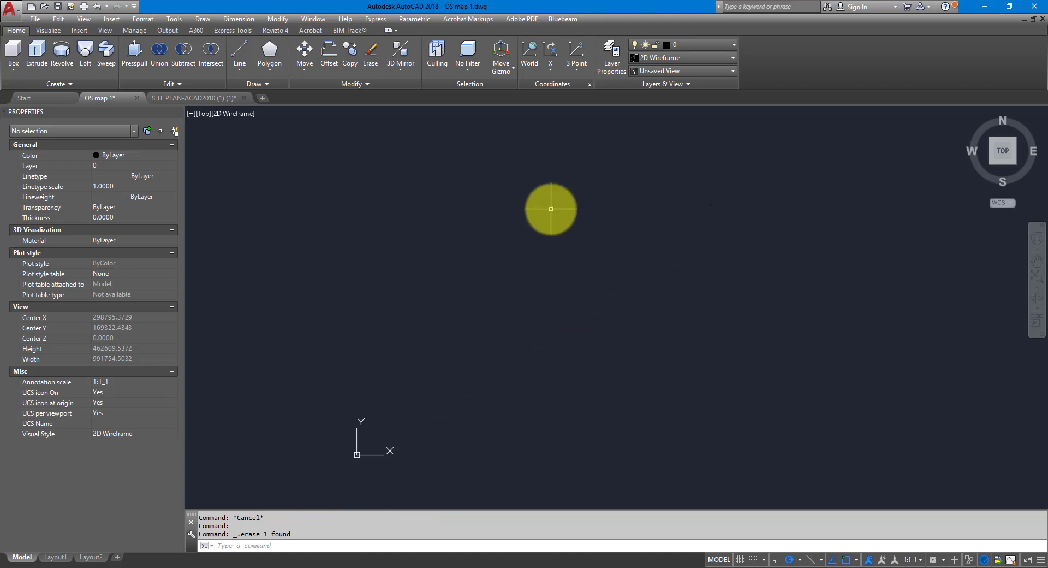
{"action": "middle_click", "coordinate": [551, 208]}
{"action": "middle_click", "coordinate": [551, 209]}
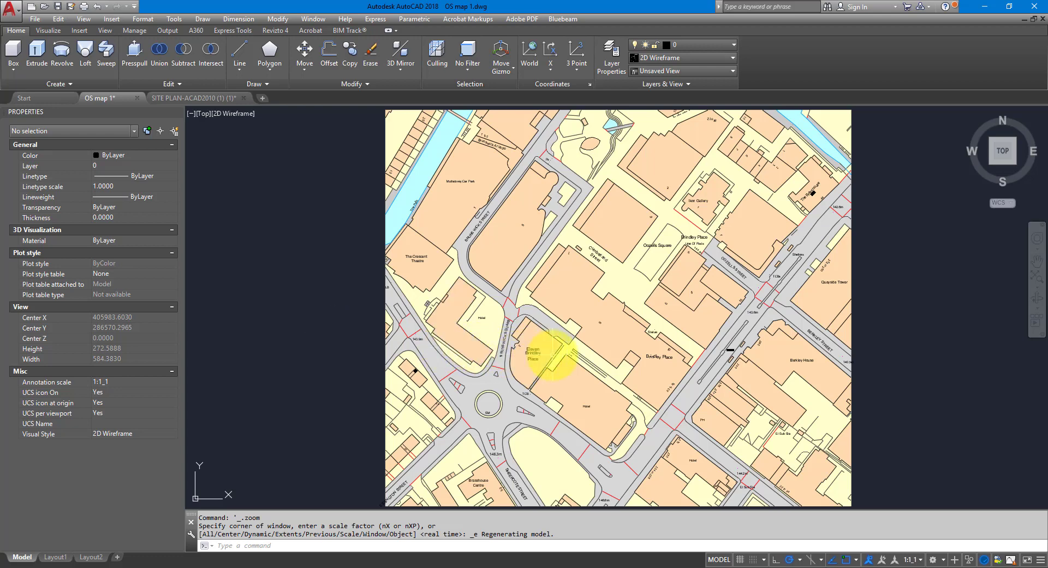
Step: Examine the hatched Brindley Place building numbered 63 to 65, down to its southern corner beside the road
{"action": "scroll", "coordinate": [551, 355], "scroll_direction": "up", "scroll_amount": 8}
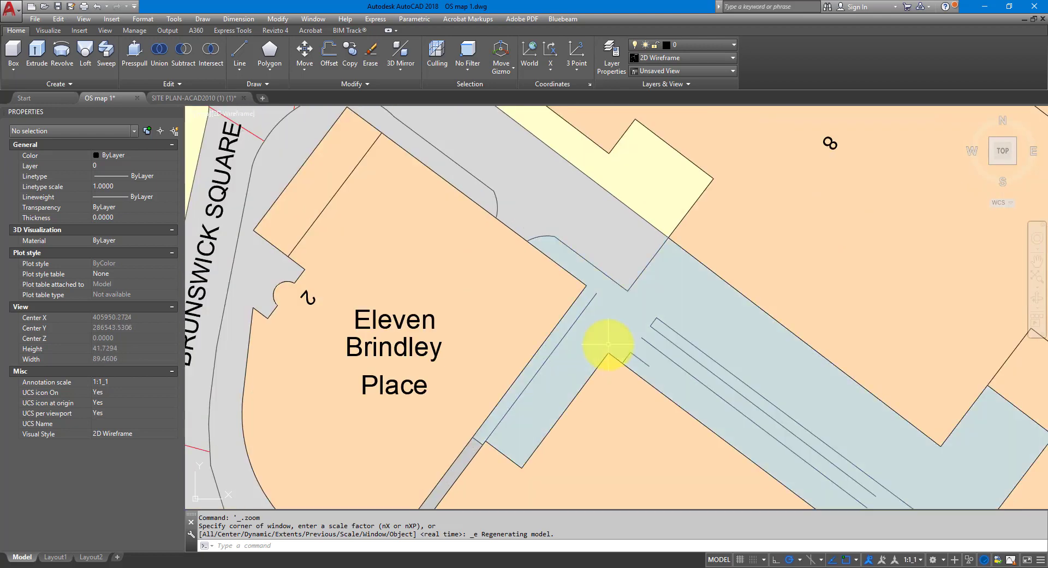
{"action": "mouse_move", "coordinate": [606, 347]}
{"action": "middle_mouse_down"}
{"action": "mouse_move", "coordinate": [625, 230]}
{"action": "mouse_move", "coordinate": [468, 409]}
{"action": "middle_mouse_up"}
{"action": "scroll", "coordinate": [468, 410], "scroll_direction": "down", "scroll_amount": 4}
{"action": "left_click", "coordinate": [580, 358]}
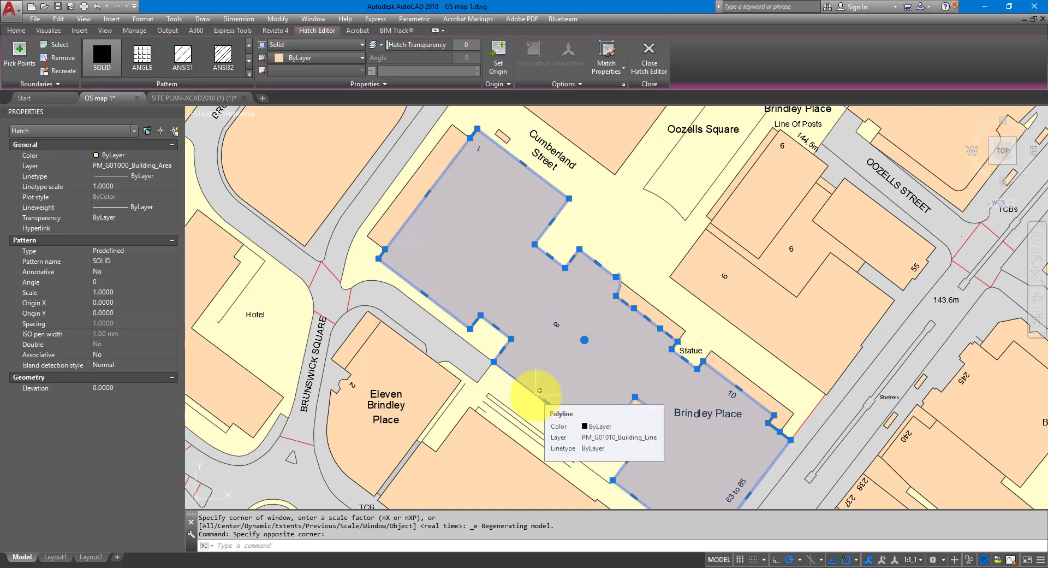
{"action": "middle_click_drag", "start_coordinate": [601, 421], "coordinate": [544, 305]}
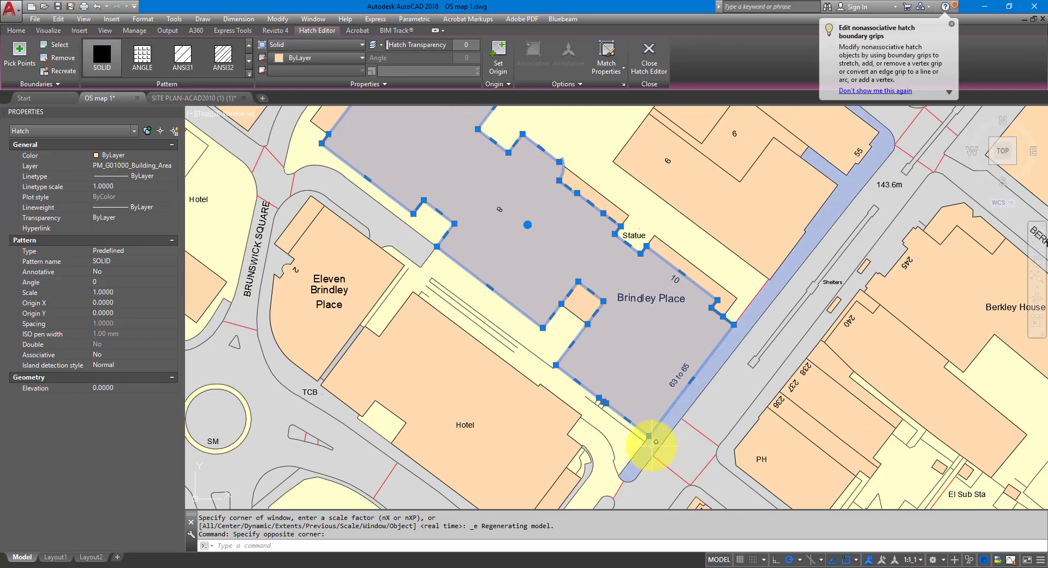
{"action": "scroll", "coordinate": [651, 444], "scroll_direction": "up", "scroll_amount": 6}
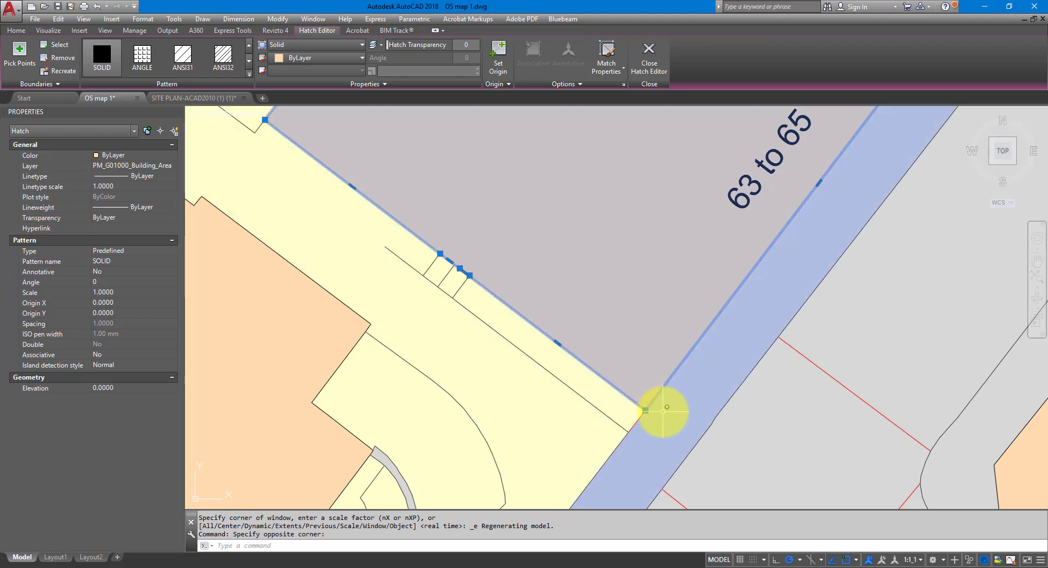
{"action": "key", "text": "Escape"}
{"action": "key", "text": "Escape"}
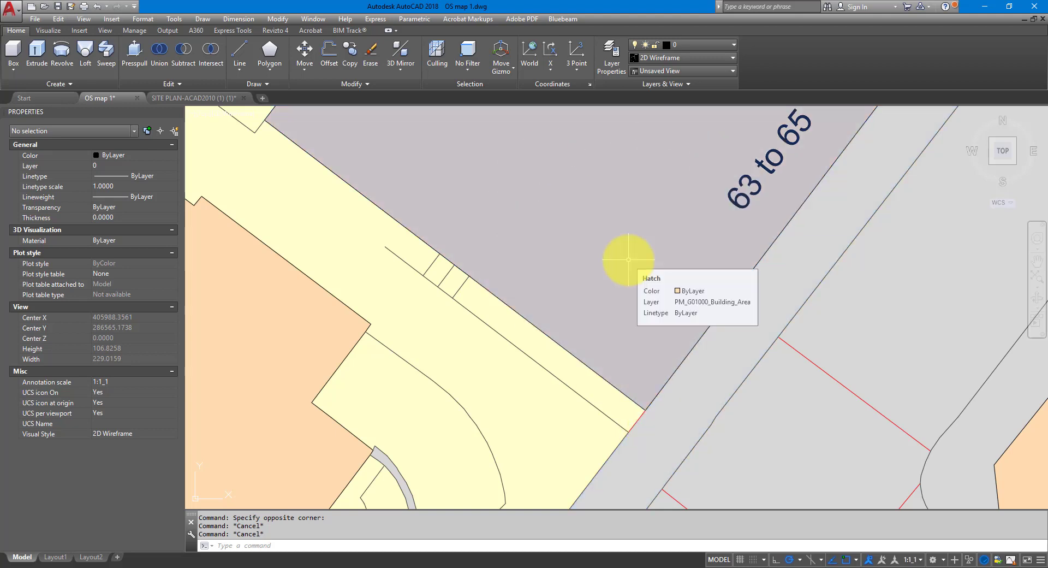
Step: Query the World coordinates of the building's southern corner with the ID command and highlight the coordinate read-out
{"action": "type", "text": "ID"}
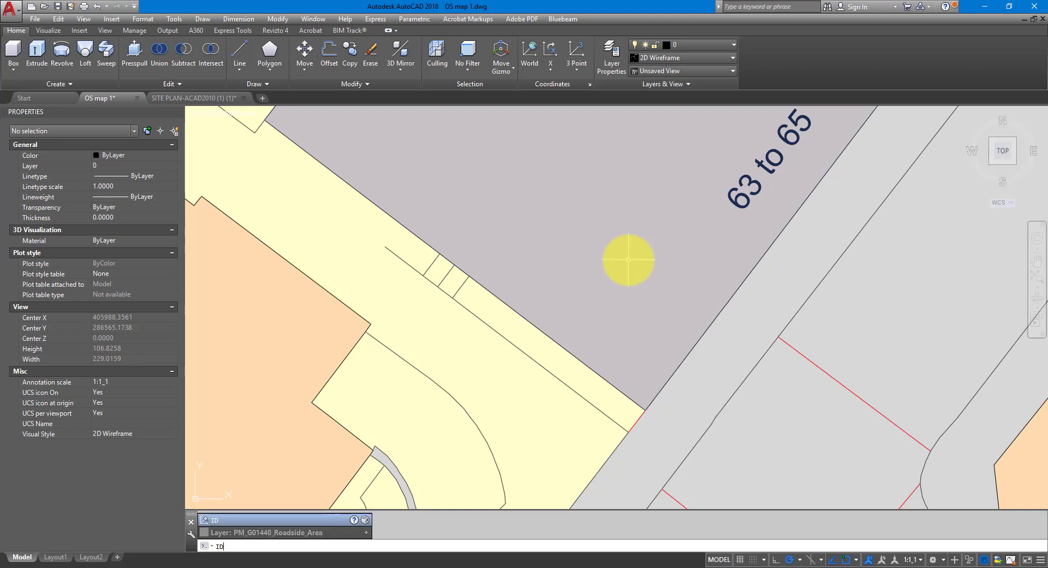
{"action": "key", "text": "Return"}
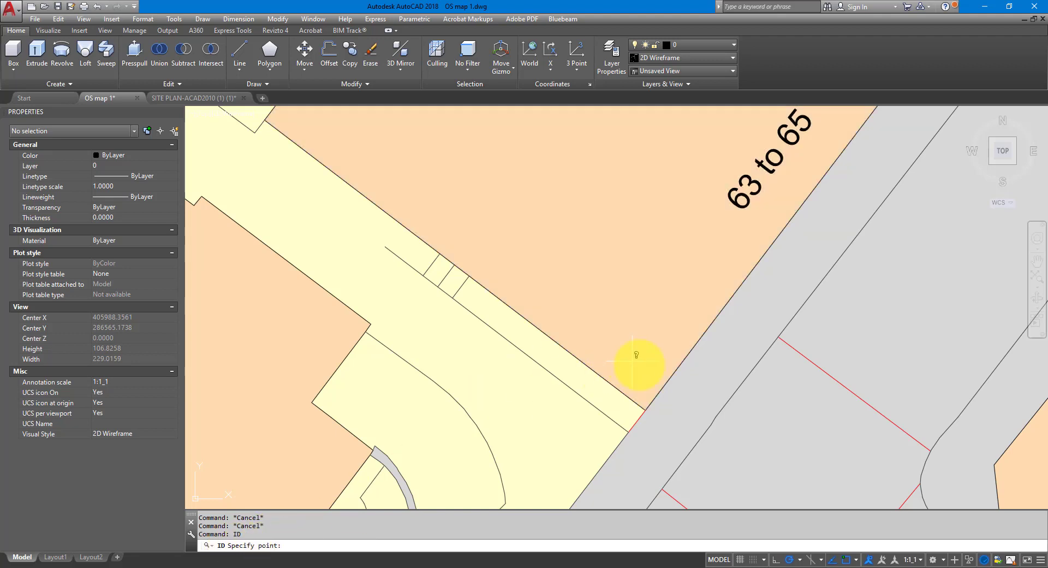
{"action": "left_click", "coordinate": [645, 410]}
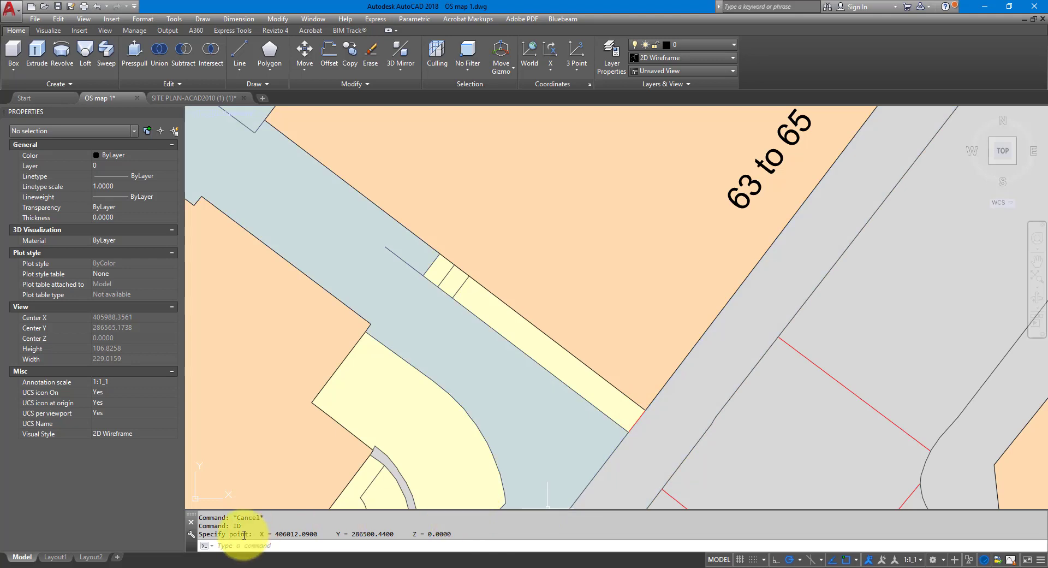
{"action": "left_click_drag", "start_coordinate": [258, 534], "coordinate": [461, 535]}
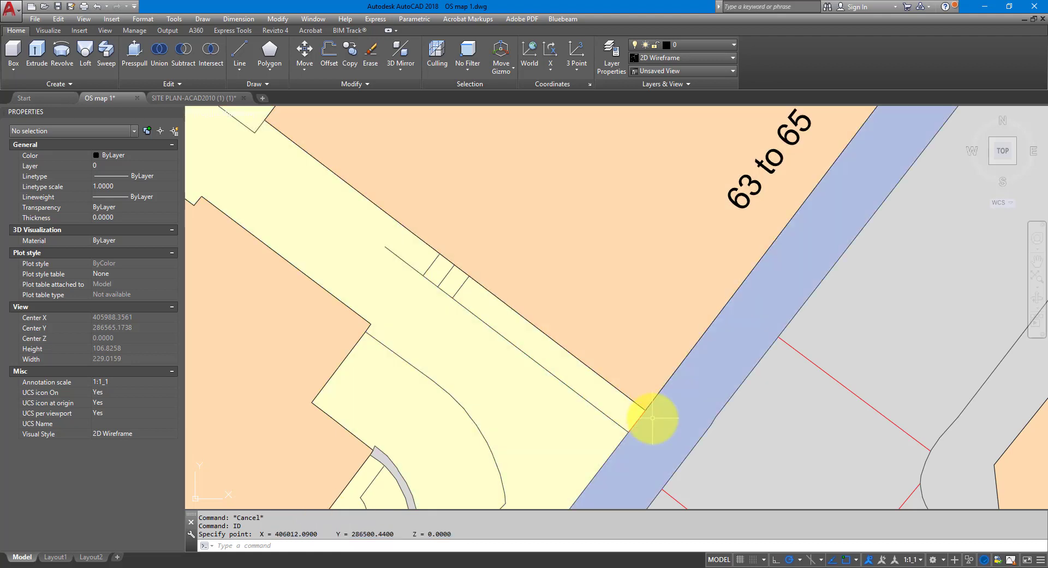
{"action": "mouse_move", "coordinate": [653, 418]}
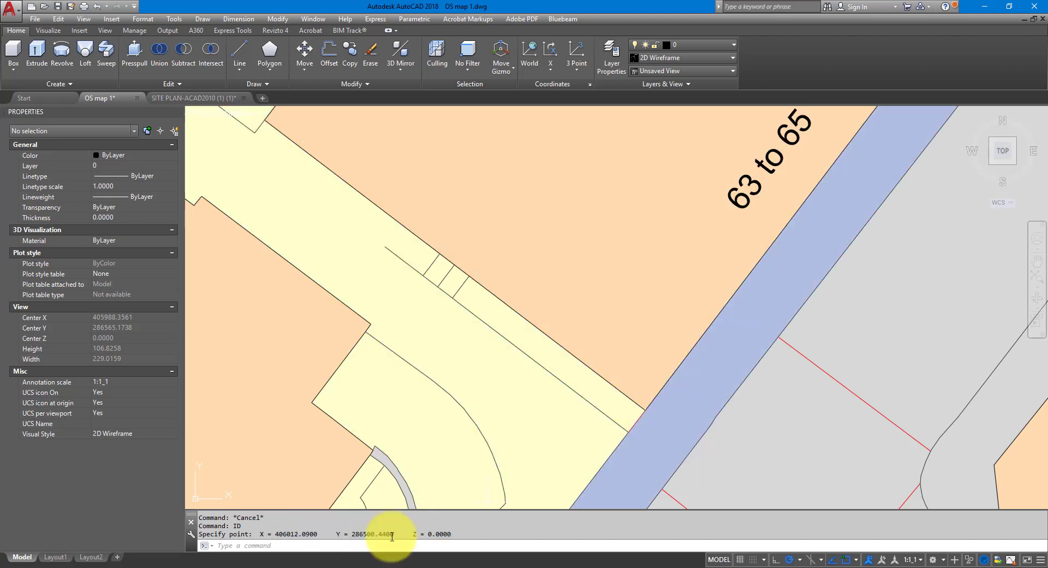
{"action": "triple_click", "coordinate": [278, 533]}
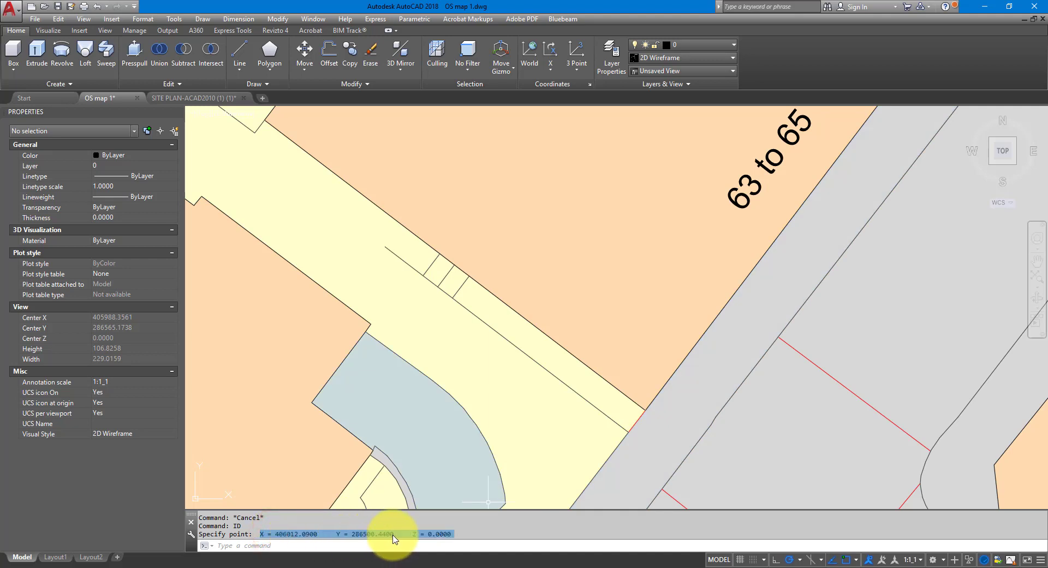
{"action": "middle_click", "coordinate": [633, 401]}
{"action": "middle_click", "coordinate": [634, 401]}
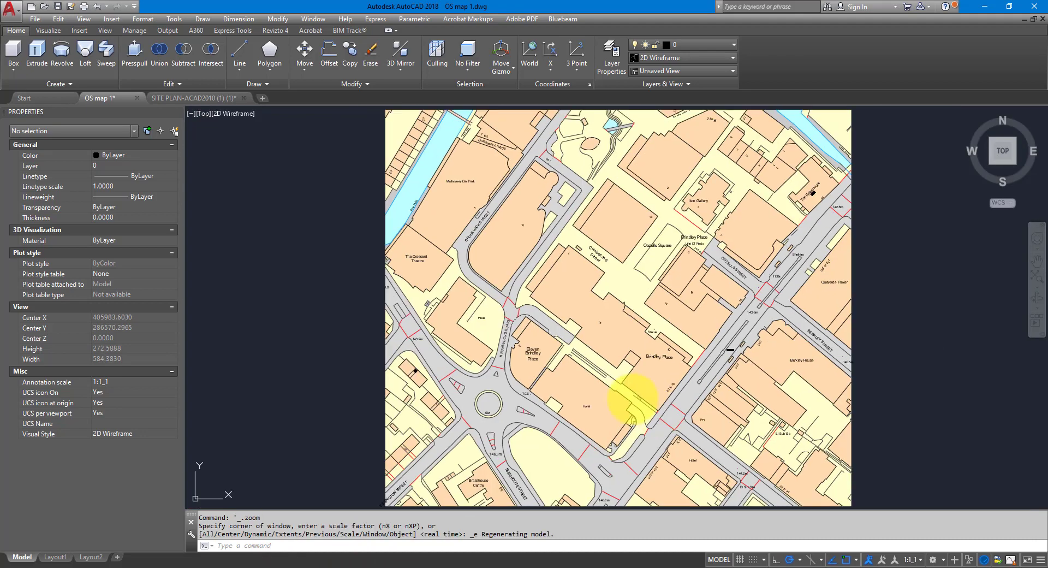
Step: Switch to the SITE PLAN-ACAD2010 drawing and review its named coordinate systems, including REVIT60-Internal, in the UCS manager
{"action": "mouse_move", "coordinate": [608, 338]}
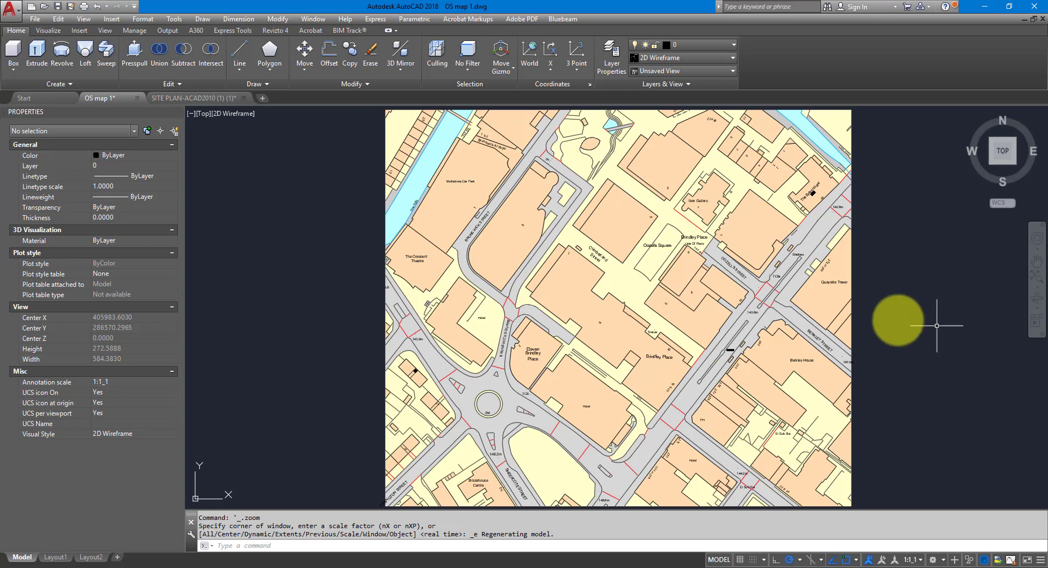
{"action": "left_click", "coordinate": [211, 97]}
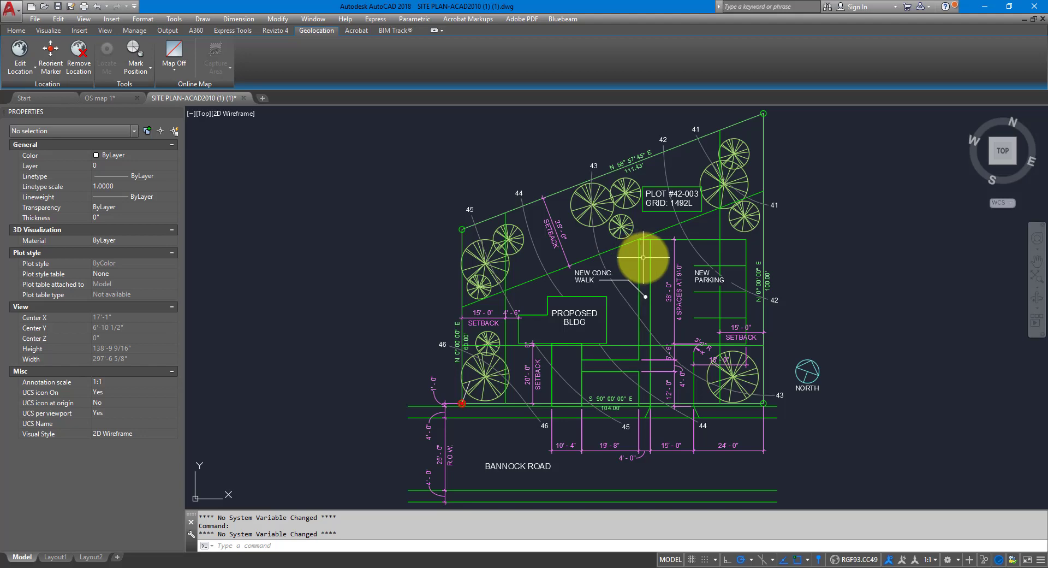
{"action": "middle_click", "coordinate": [876, 262]}
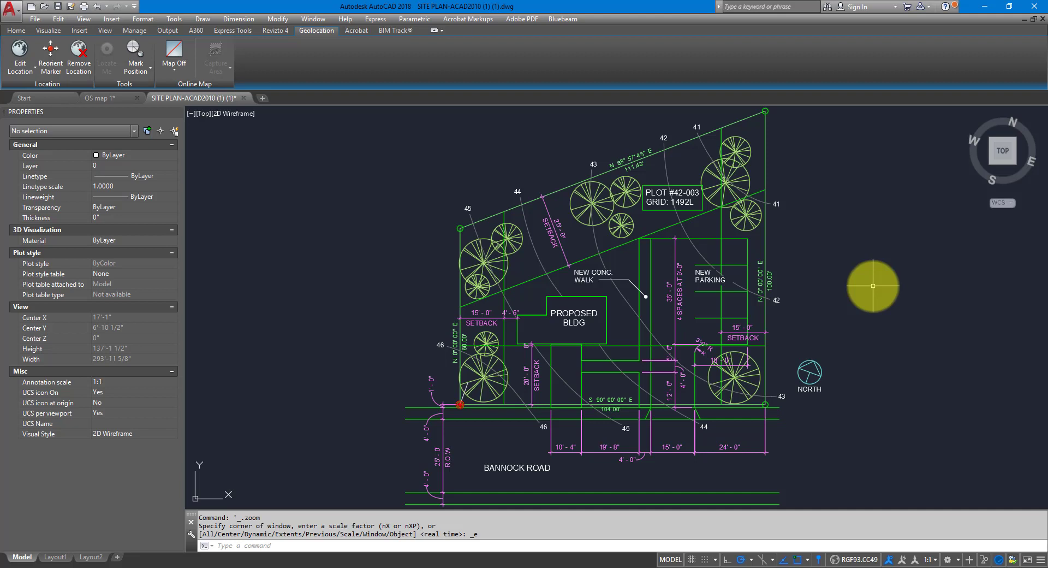
{"action": "type", "text": "UCSman"}
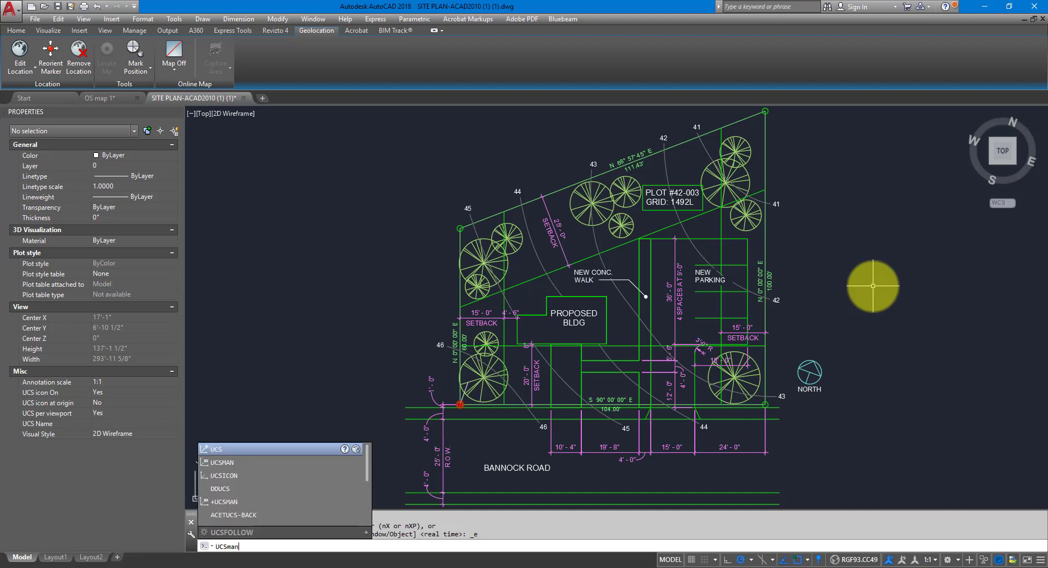
{"action": "key", "text": "Return"}
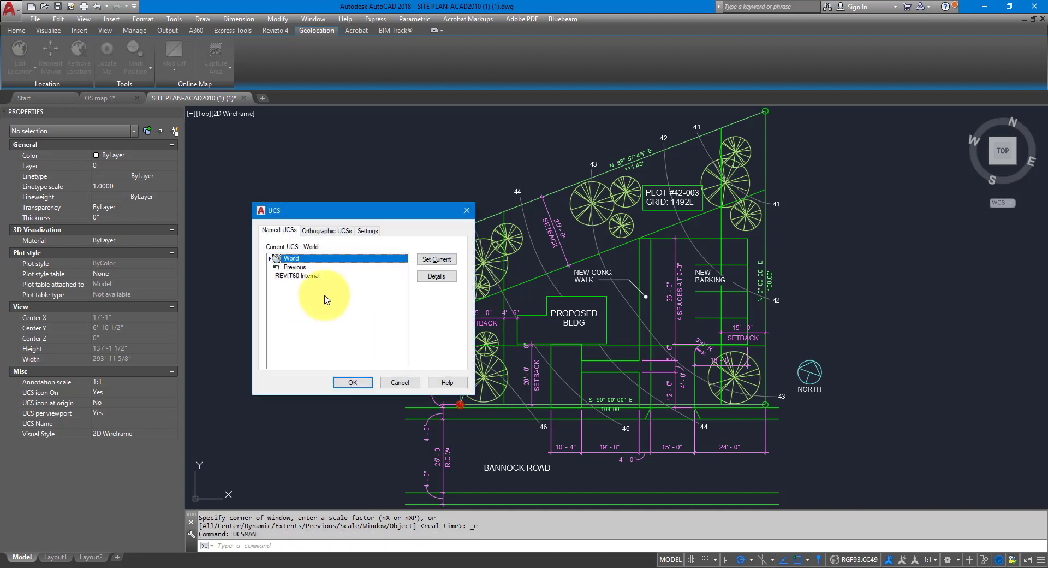
{"action": "left_click_drag", "start_coordinate": [334, 213], "coordinate": [386, 172]}
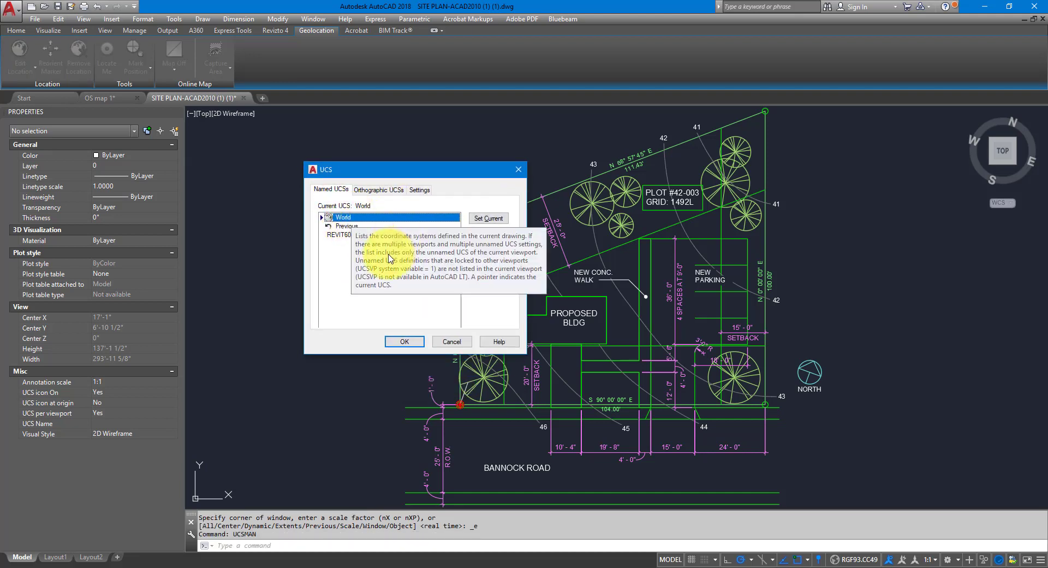
{"action": "left_click", "coordinate": [341, 234]}
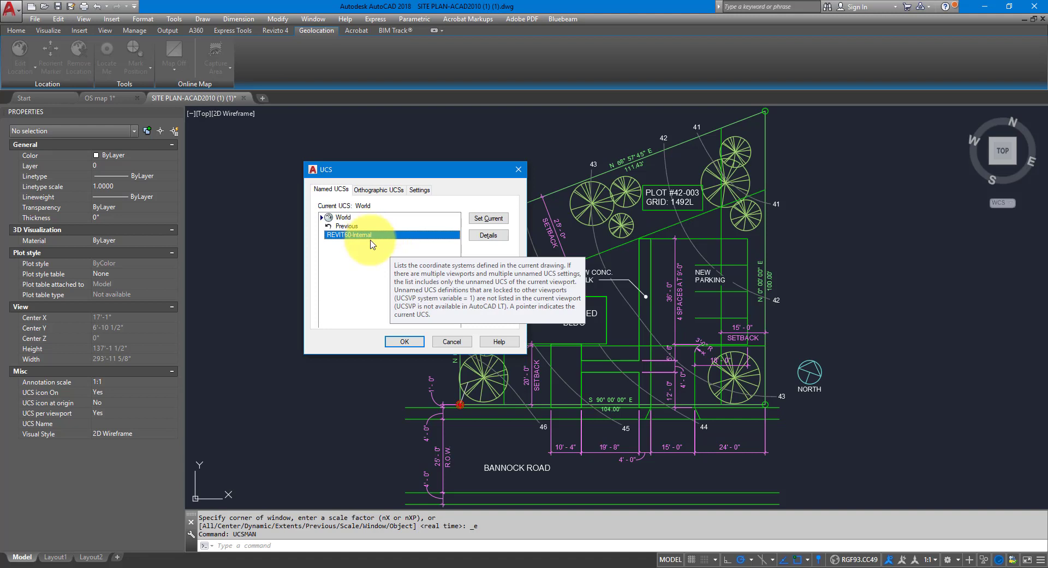
Step: Set World as the site plan's current UCS and accept the UCS manager settings
{"action": "left_click", "coordinate": [350, 217]}
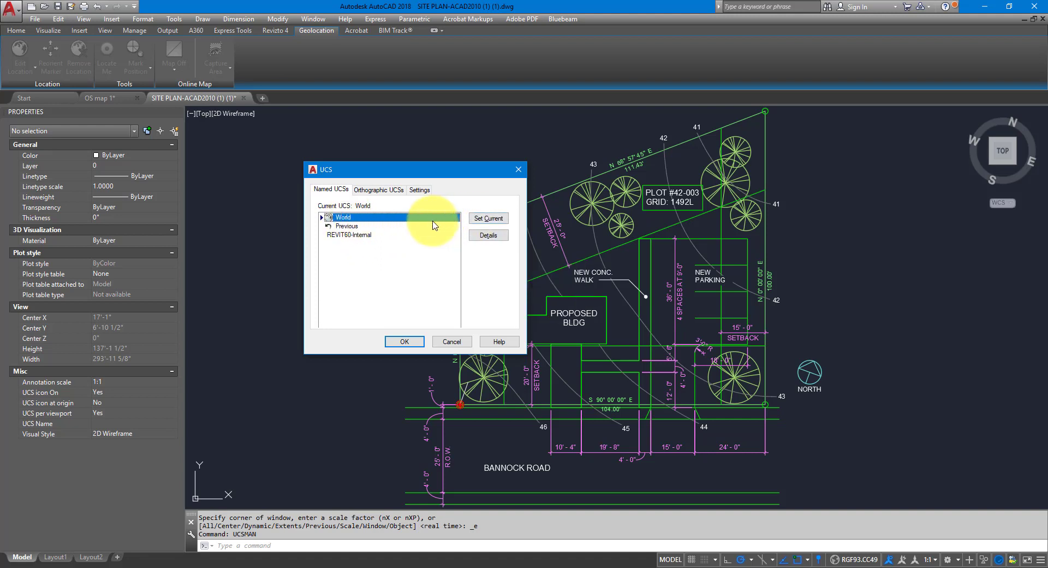
{"action": "left_click", "coordinate": [474, 220]}
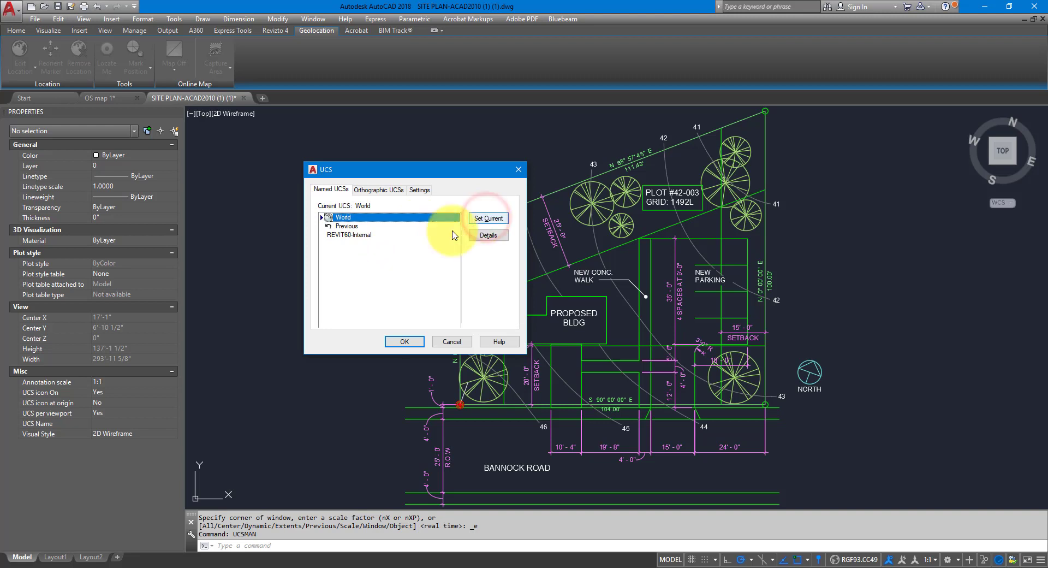
{"action": "left_click", "coordinate": [404, 341]}
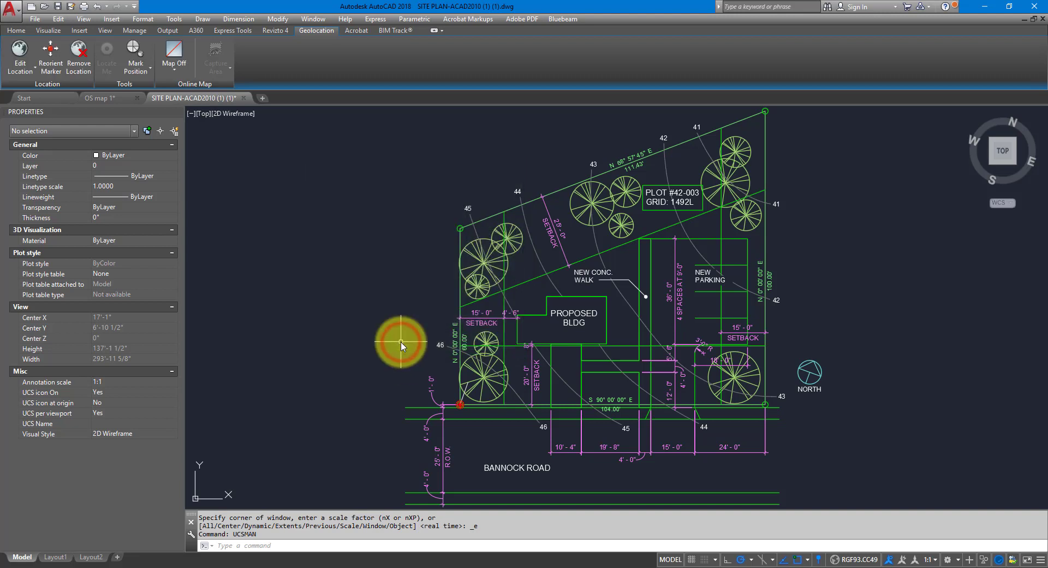
Step: Draw a line about 105 feet long from the World origin 0,0 to the empty area northwest of the plot
{"action": "type", "text": "l"}
{"action": "key", "text": "Return"}
{"action": "key", "text": "Escape"}
{"action": "type", "text": "l"}
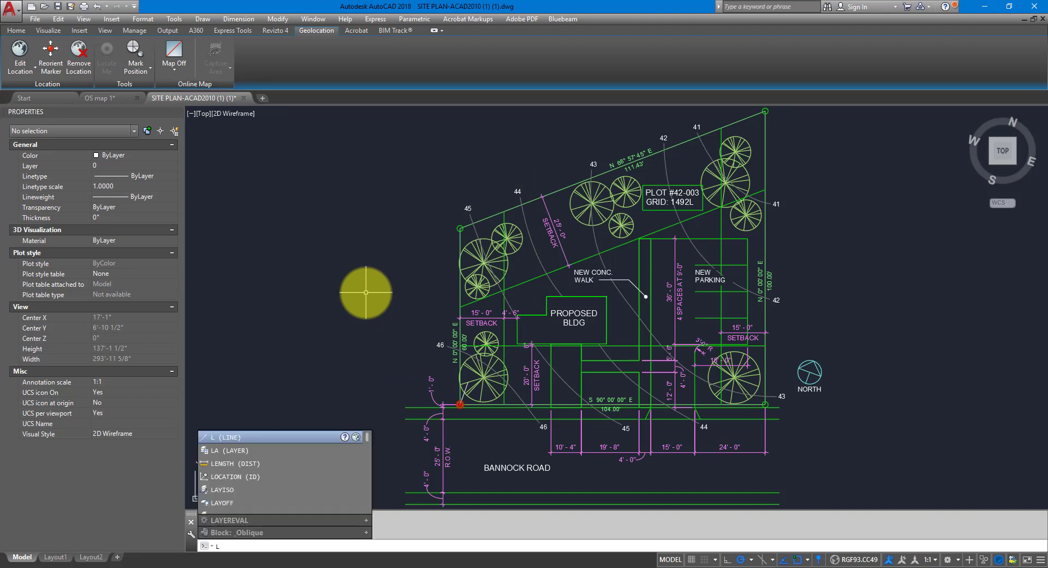
{"action": "key", "text": "Return"}
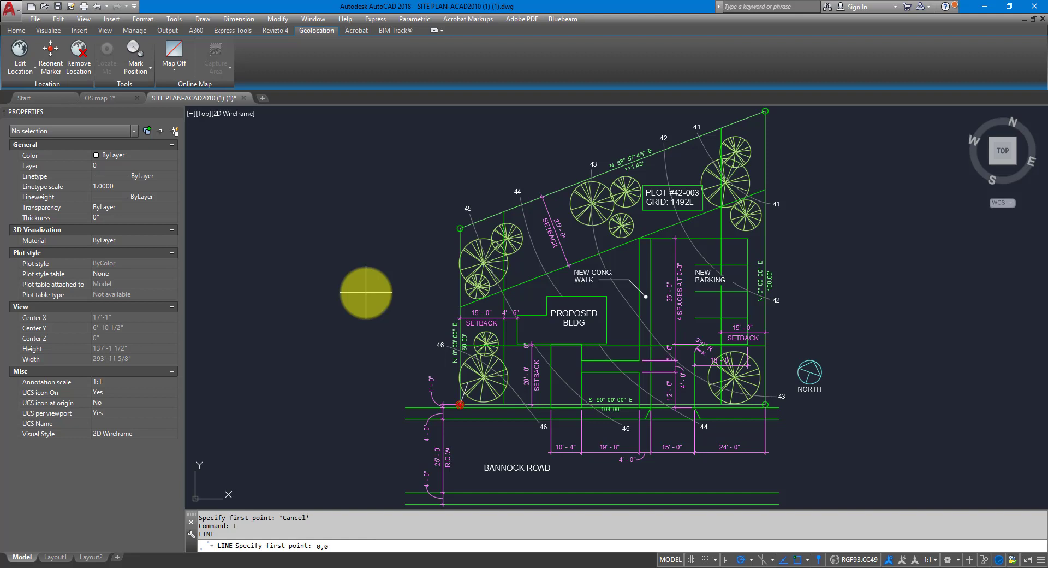
{"action": "key", "text": "Return"}
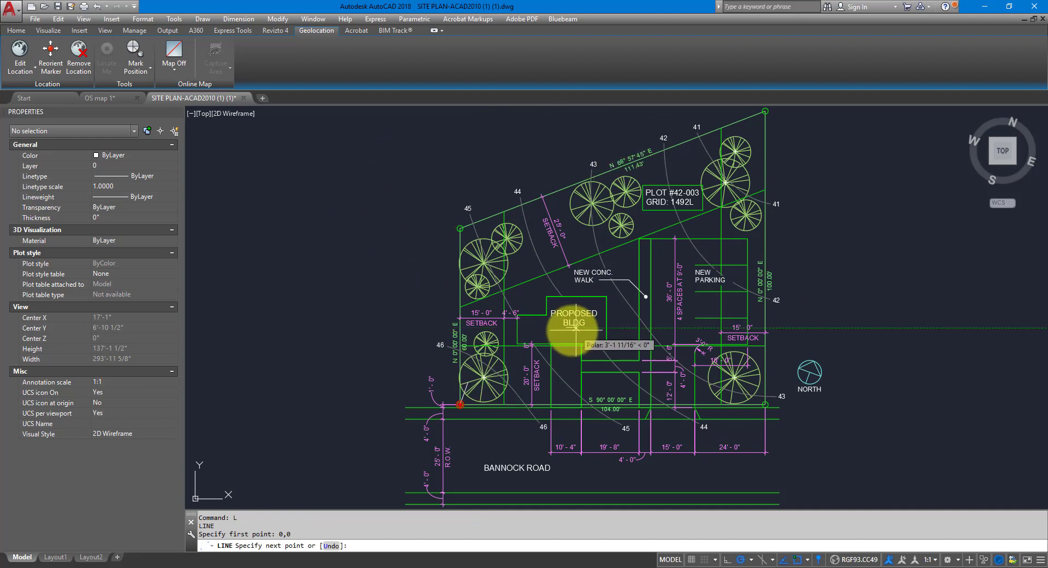
{"action": "left_click", "coordinate": [305, 164]}
{"action": "key", "text": "Escape"}
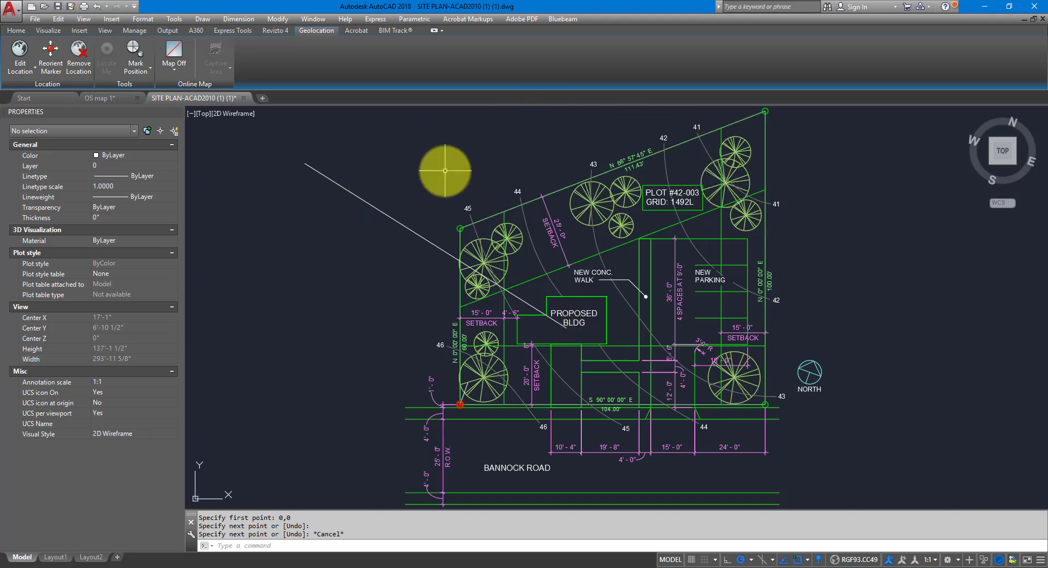
Step: Query the World coordinates of the proposed building's upper-left corner with the ID command and highlight the coordinate read-out
{"action": "scroll", "coordinate": [547, 301], "scroll_direction": "up", "scroll_amount": 8}
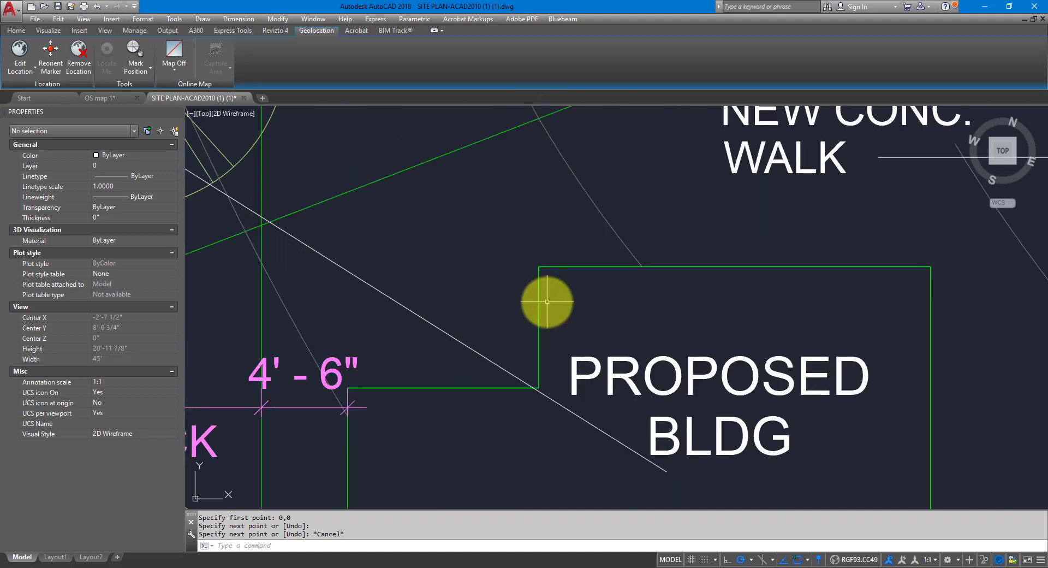
{"action": "type", "text": "ID"}
{"action": "key", "text": "Return"}
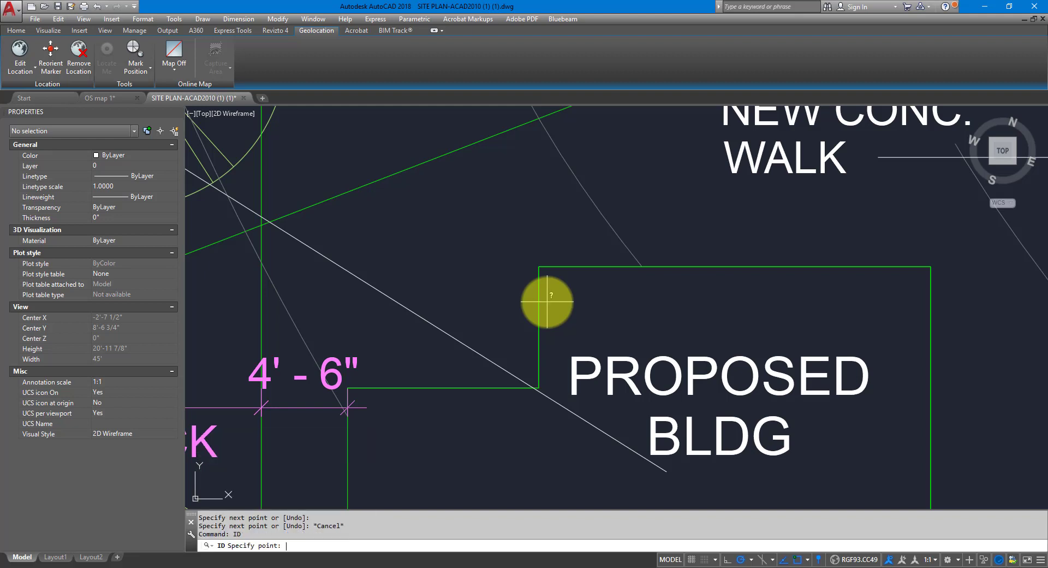
{"action": "left_click", "coordinate": [539, 266]}
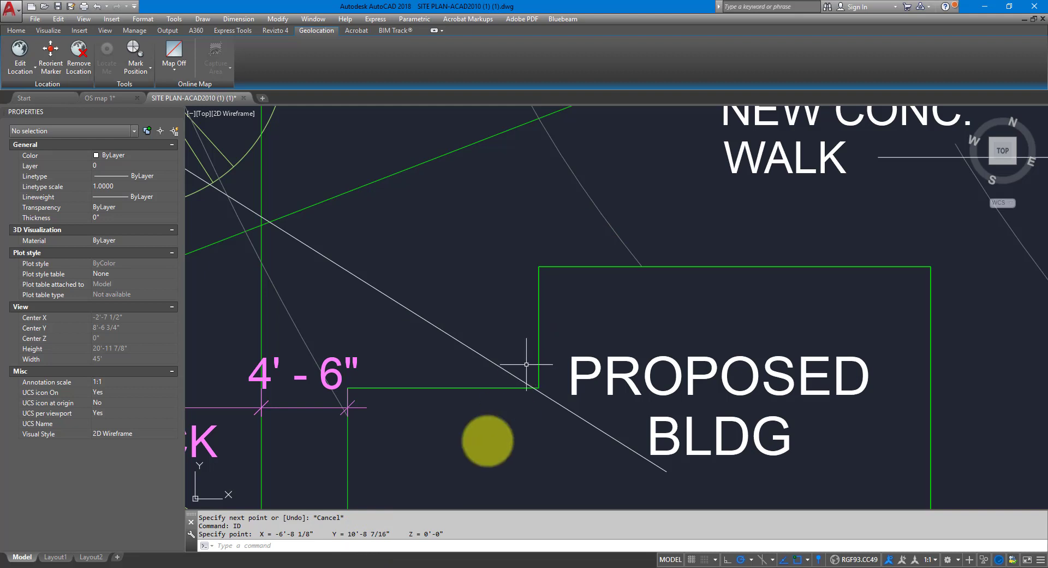
{"action": "left_click_drag", "start_coordinate": [275, 534], "coordinate": [392, 536]}
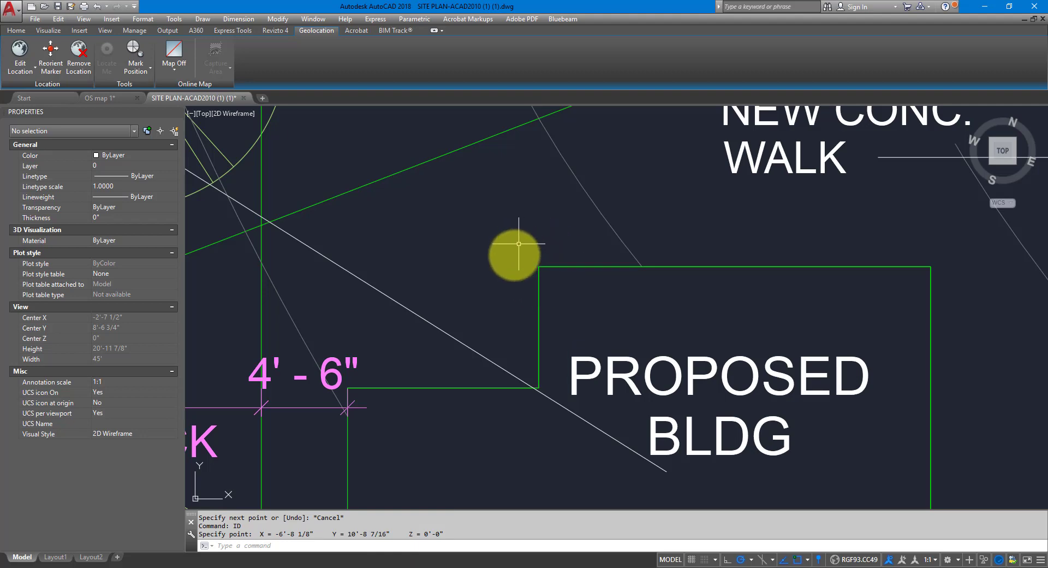
Step: Erase the diagonal line that runs from the origin inside the proposed building to the northwest of the plot
{"action": "middle_click", "coordinate": [484, 279]}
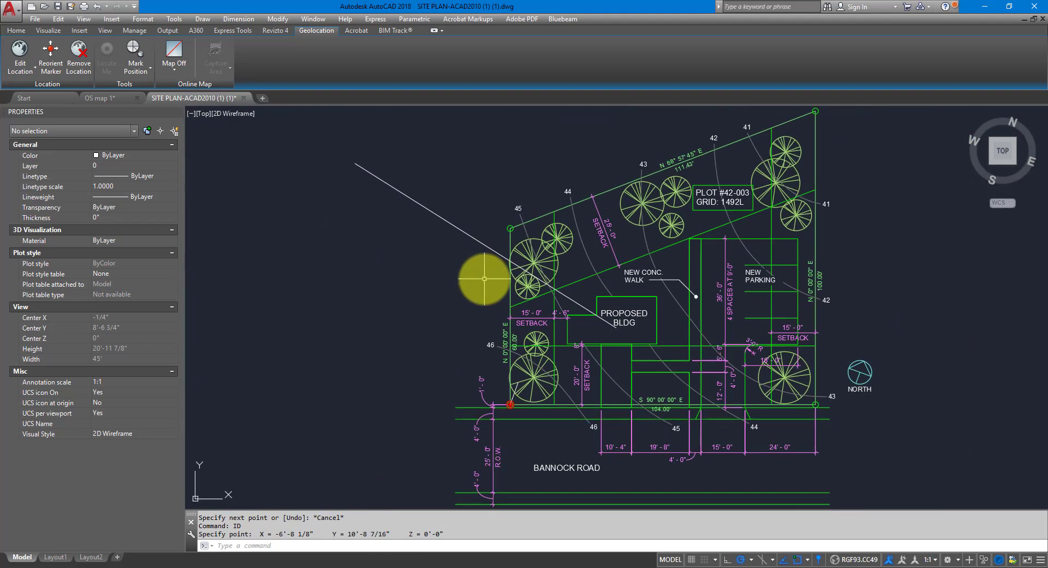
{"action": "left_click", "coordinate": [478, 243]}
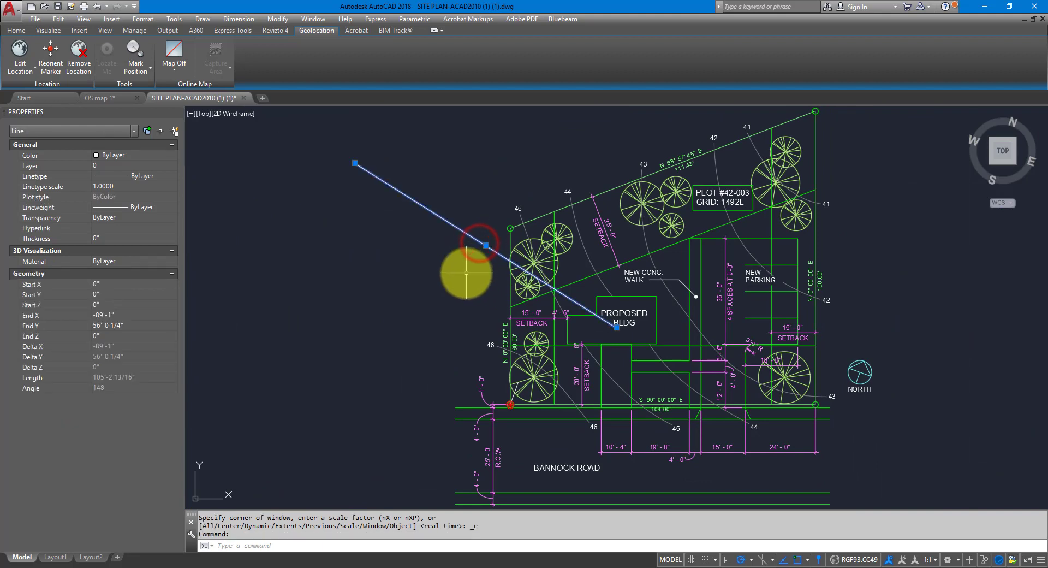
{"action": "key", "text": "Delete"}
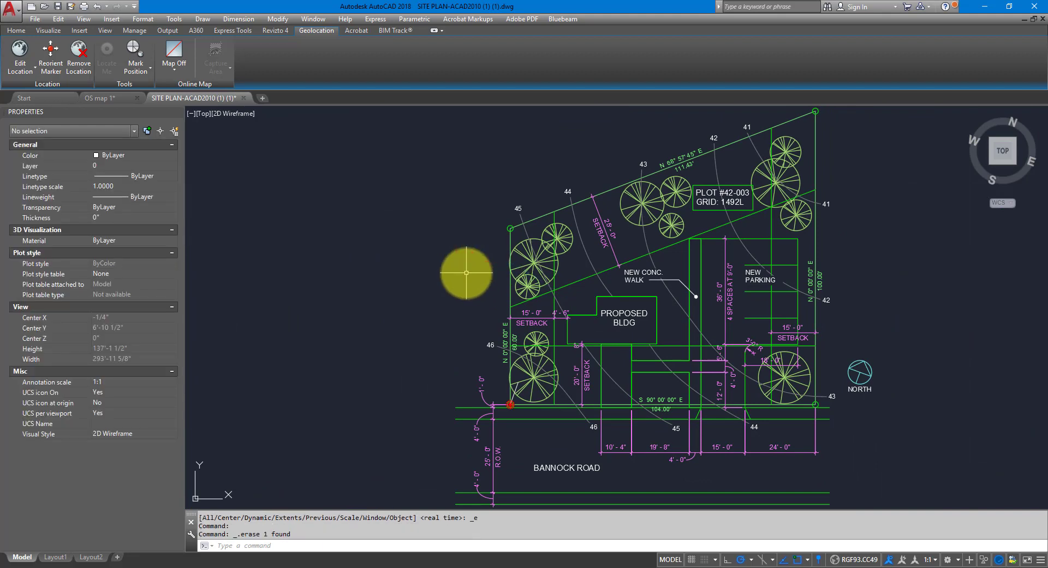
Step: Switch to the OS map drawing and to the browser, and view the YouTube pages on linking DWG files by shared coordinates and setting up model coordinates
{"action": "left_click", "coordinate": [113, 98]}
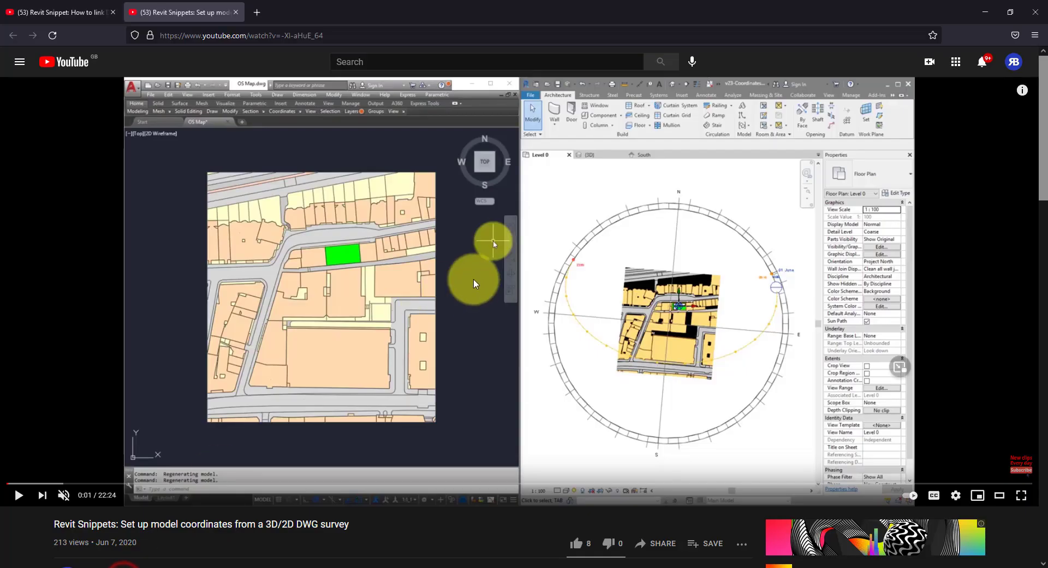
{"action": "left_click", "coordinate": [79, 16]}
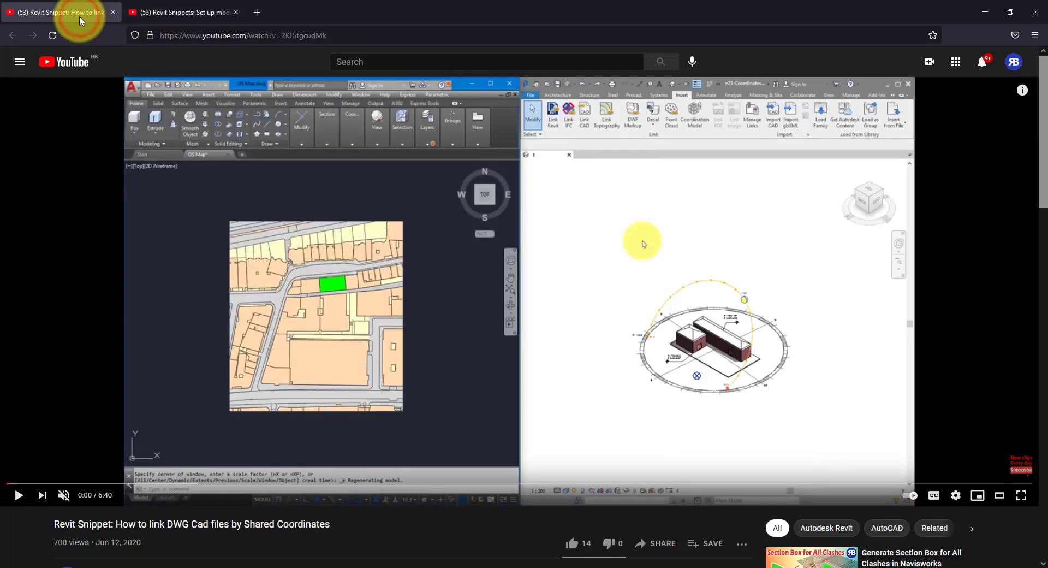
{"action": "left_click", "coordinate": [176, 16]}
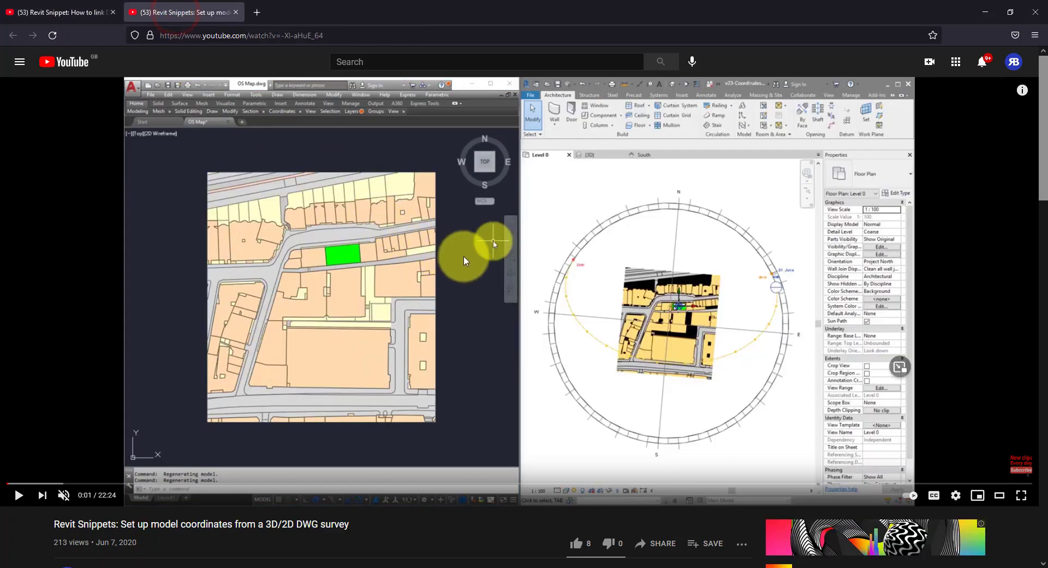